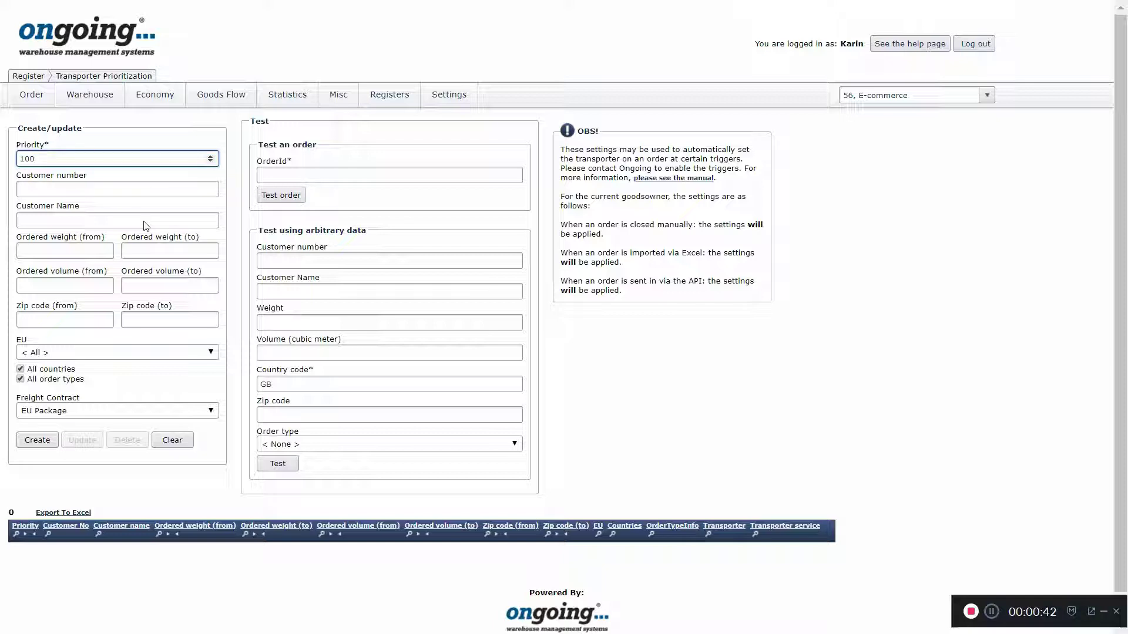
# Set the upper ordered weight limit of the priority 100 transporter rule to 2.
pyautogui.click(89, 251)
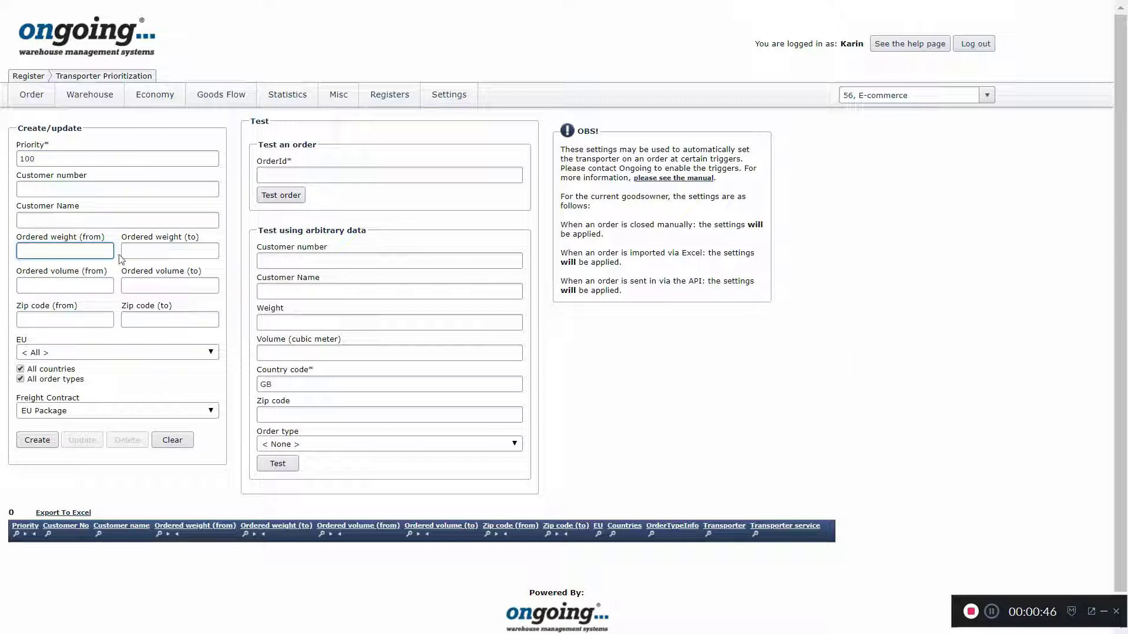
pyautogui.click(145, 255)
pyautogui.write('2')
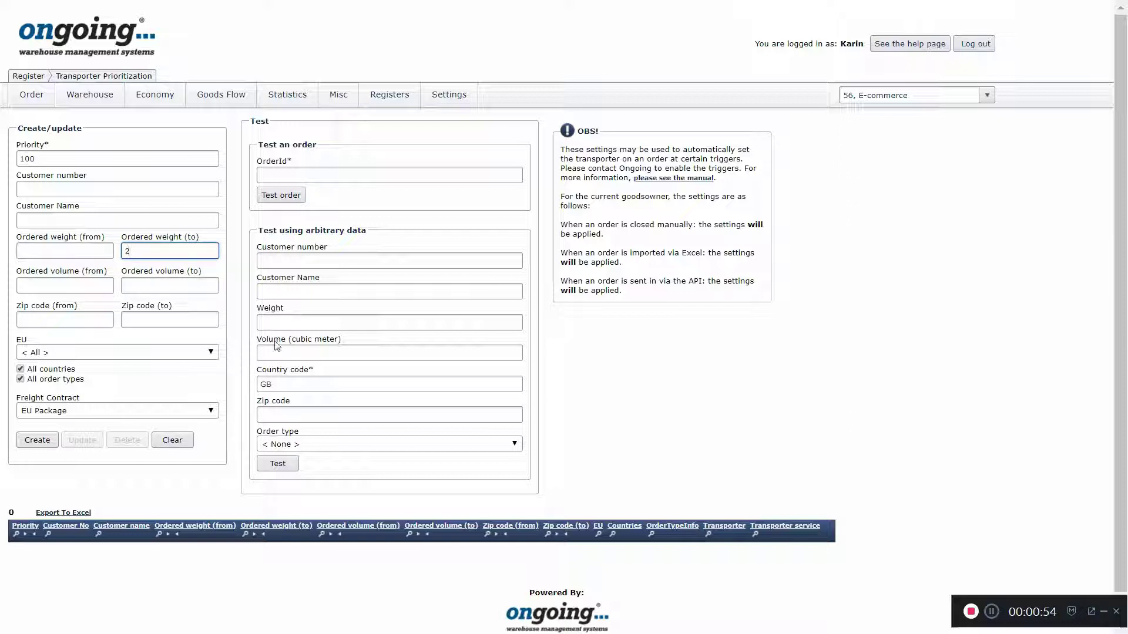
# Restrict the priority 100 rule to Sweden only, instead of all countries.
pyautogui.click(21, 369)
pyautogui.click(225, 384)
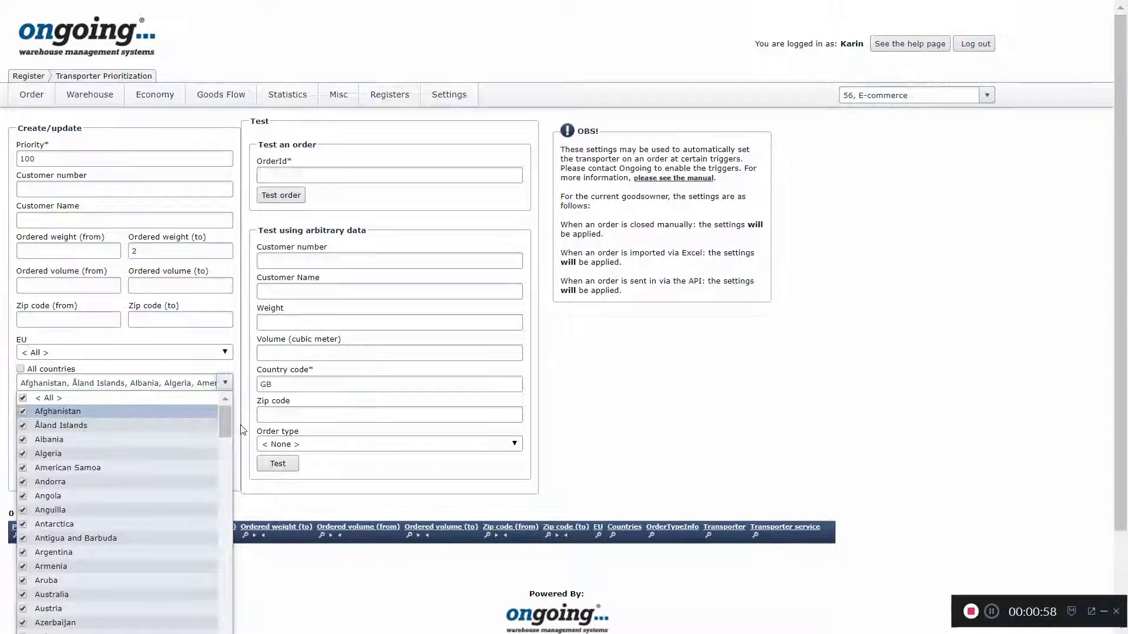
pyautogui.scroll(-3, 225, 425)
pyautogui.click(24, 290)
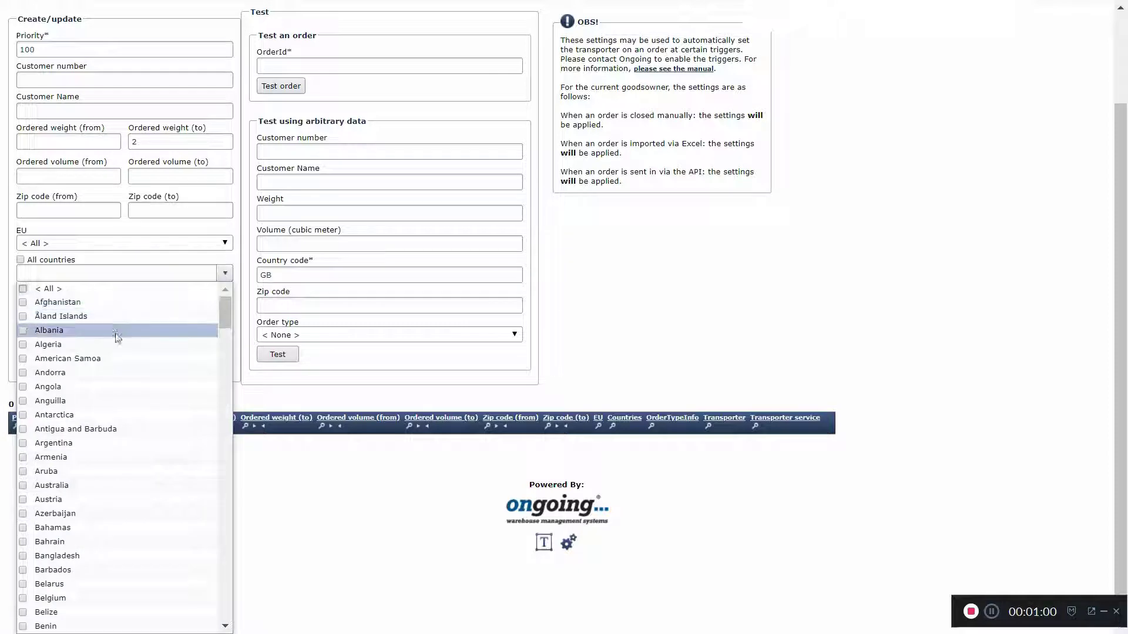
pyautogui.scroll(-10, 106, 382)
pyautogui.scroll(-20, 103, 451)
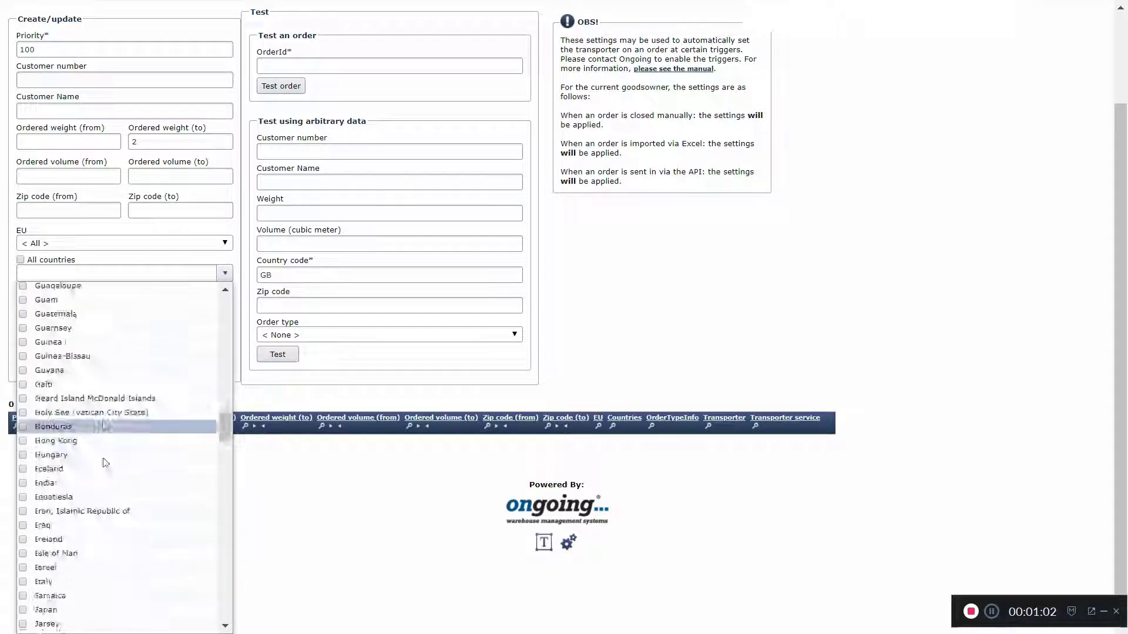
pyautogui.scroll(-3, 105, 467)
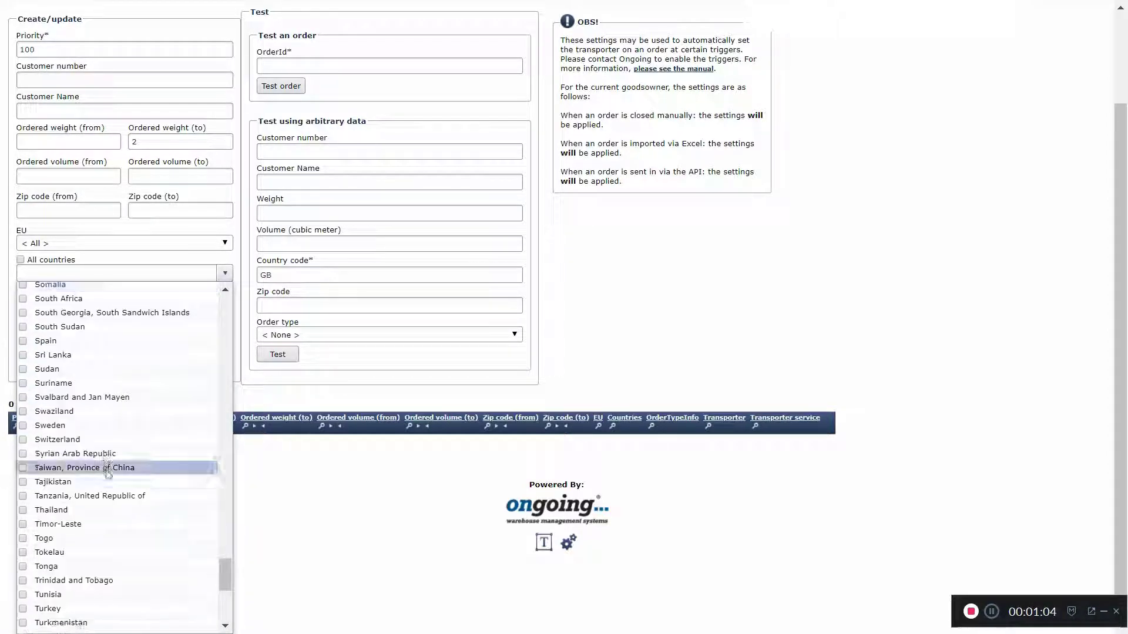
pyautogui.click(23, 427)
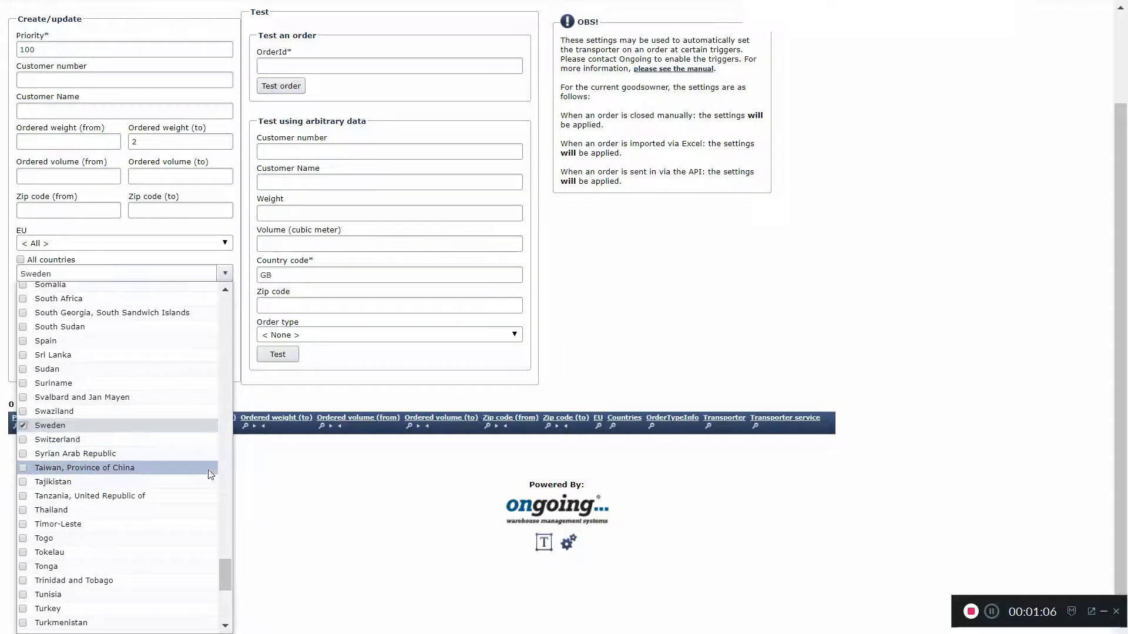
# Assign the Sweden Package freight contract to the rule and create it.
pyautogui.click(223, 406)
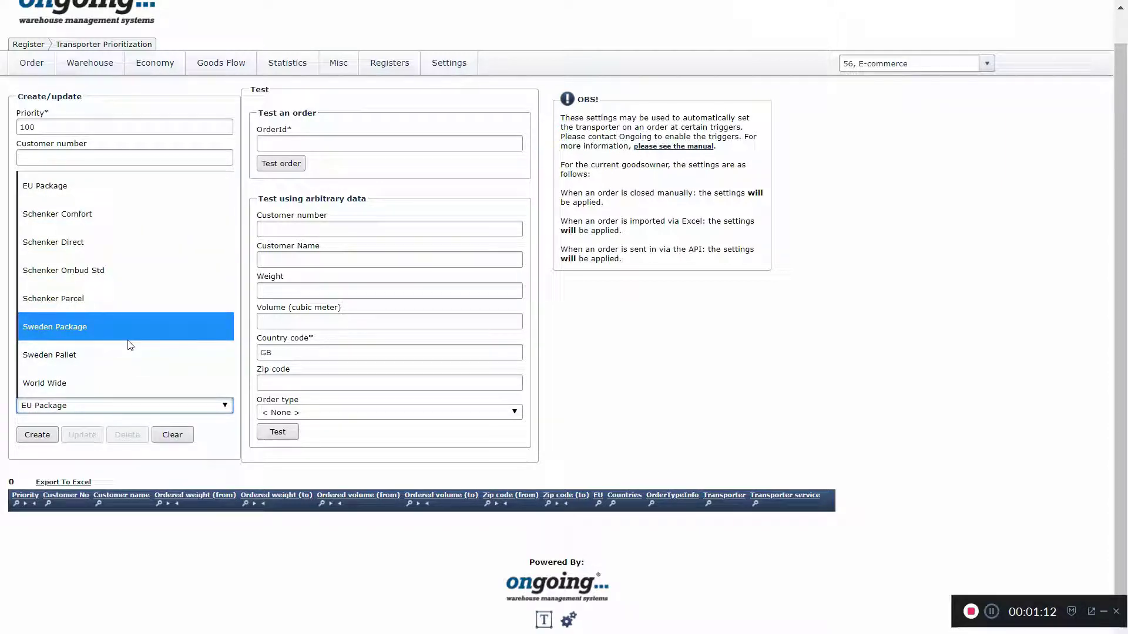
pyautogui.click(137, 325)
pyautogui.click(51, 441)
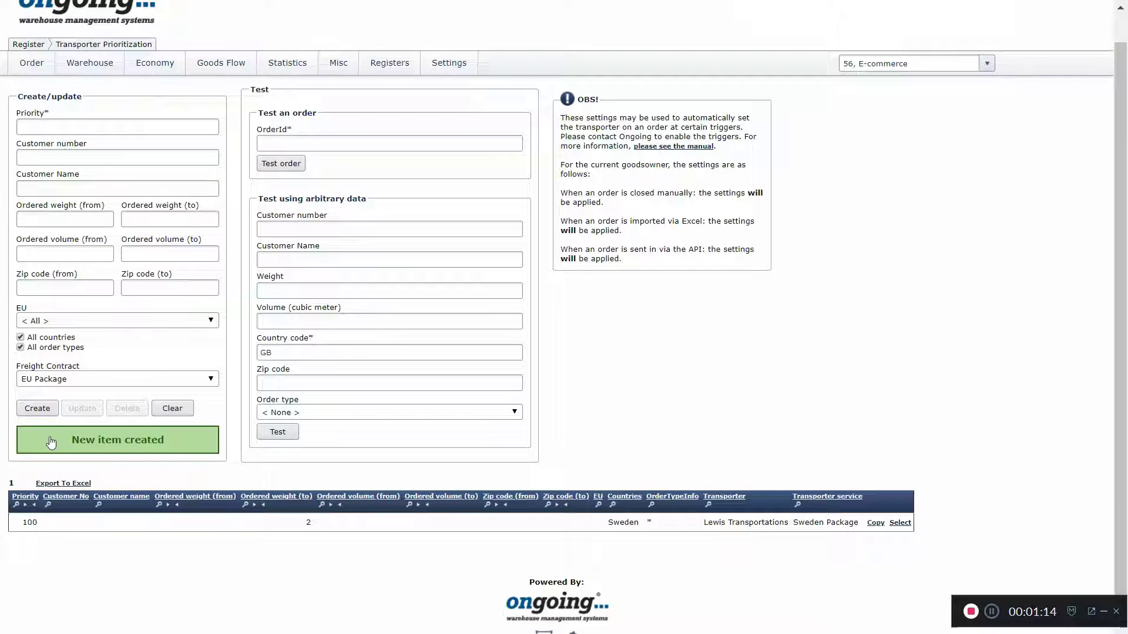
# Start a second transporter rule with priority 120, leaving the weight limits empty and the EU filter on All.
pyautogui.click(88, 128)
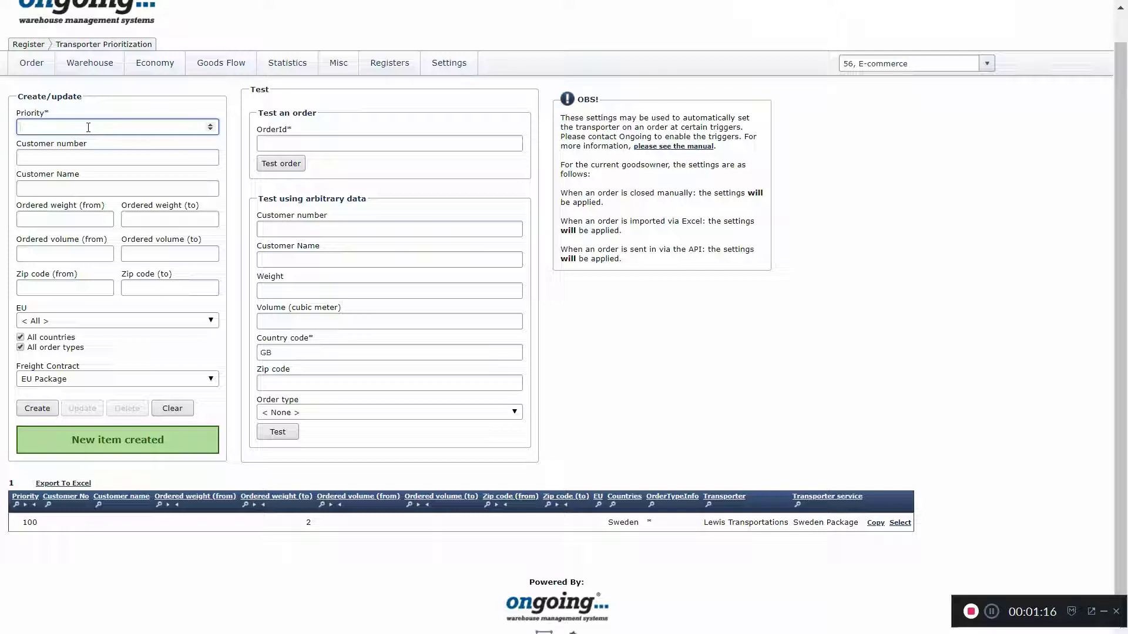
pyautogui.write('120')
pyautogui.click(94, 218)
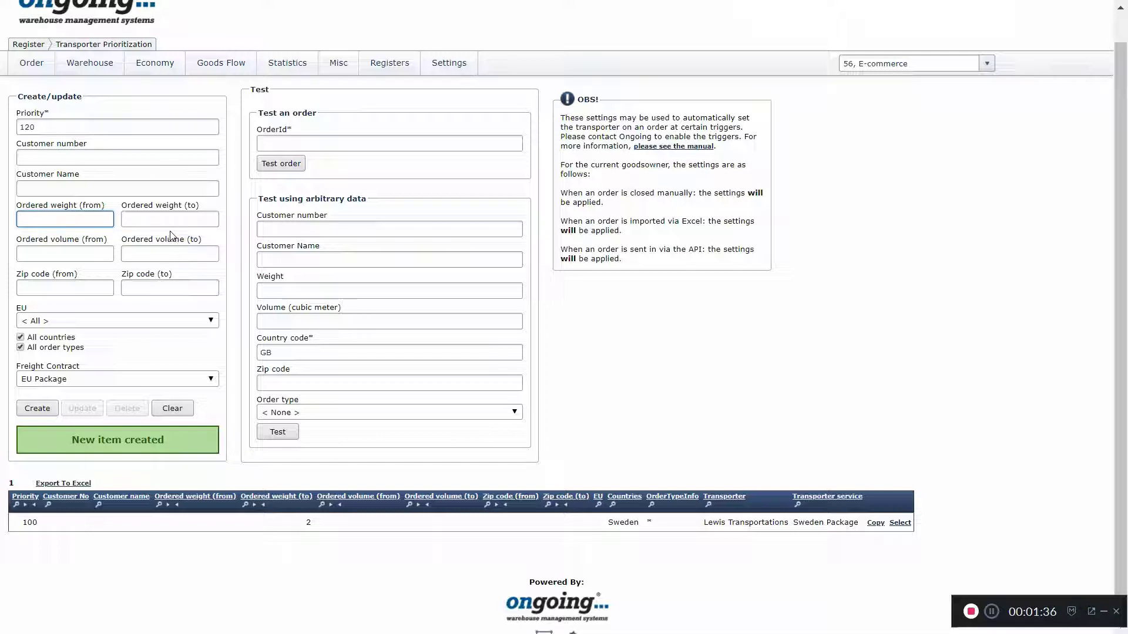
pyautogui.click(71, 321)
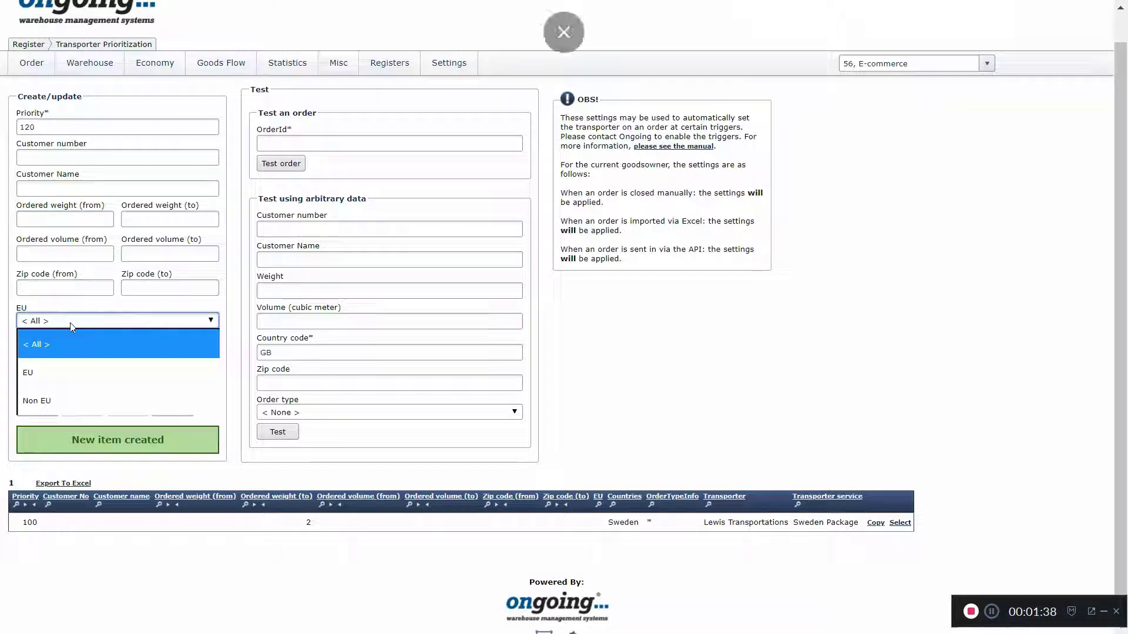
pyautogui.click(80, 320)
# Limit the priority 120 rule to Sweden by deselecting all countries and selecting only that one.
pyautogui.click(58, 340)
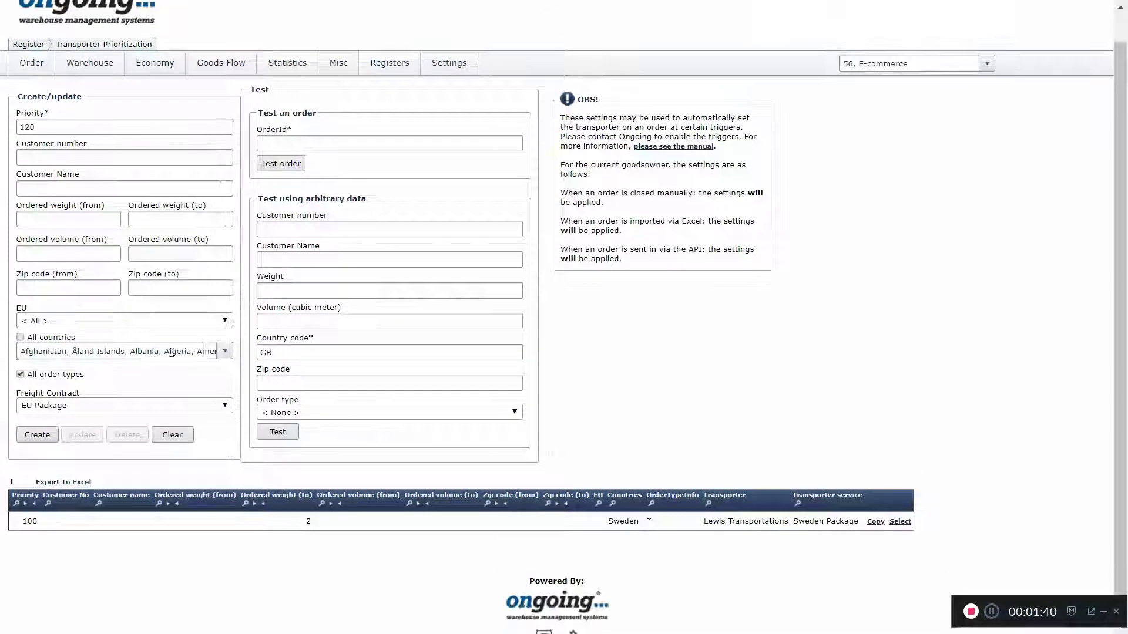
pyautogui.click(225, 351)
pyautogui.click(23, 367)
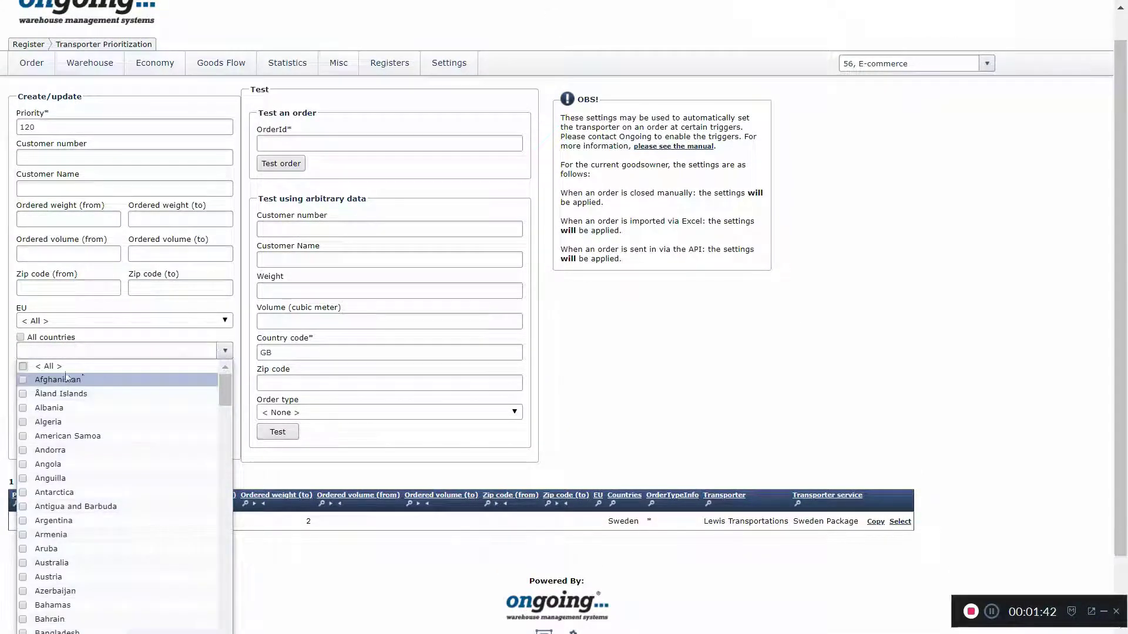
pyautogui.scroll(-15, 84, 515)
pyautogui.scroll(-20, 84, 515)
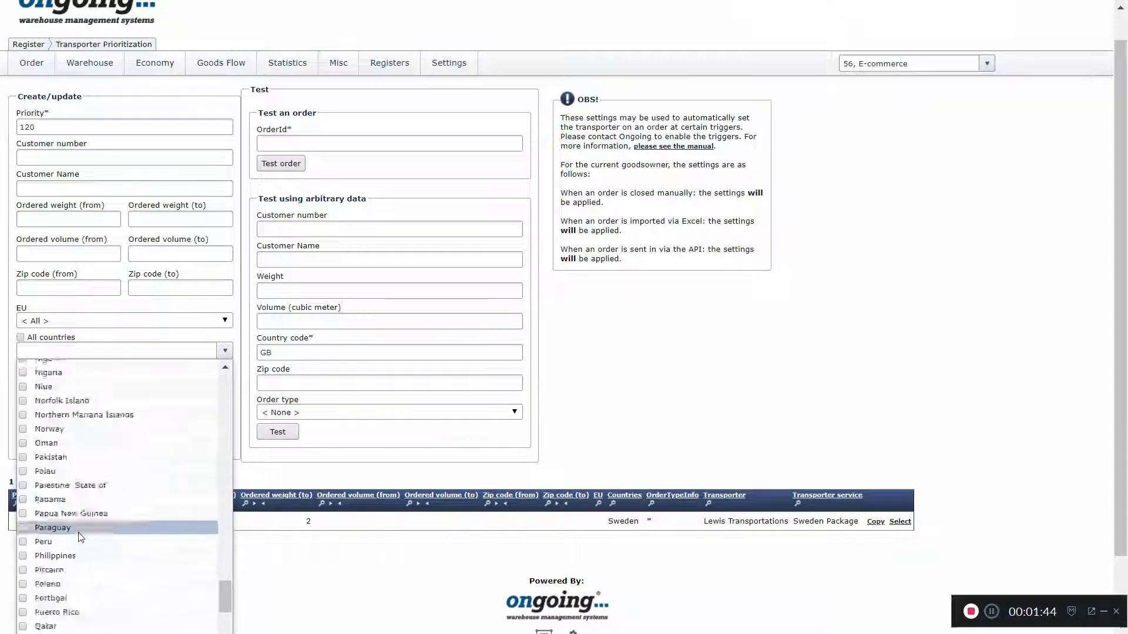
pyautogui.scroll(-3, 80, 538)
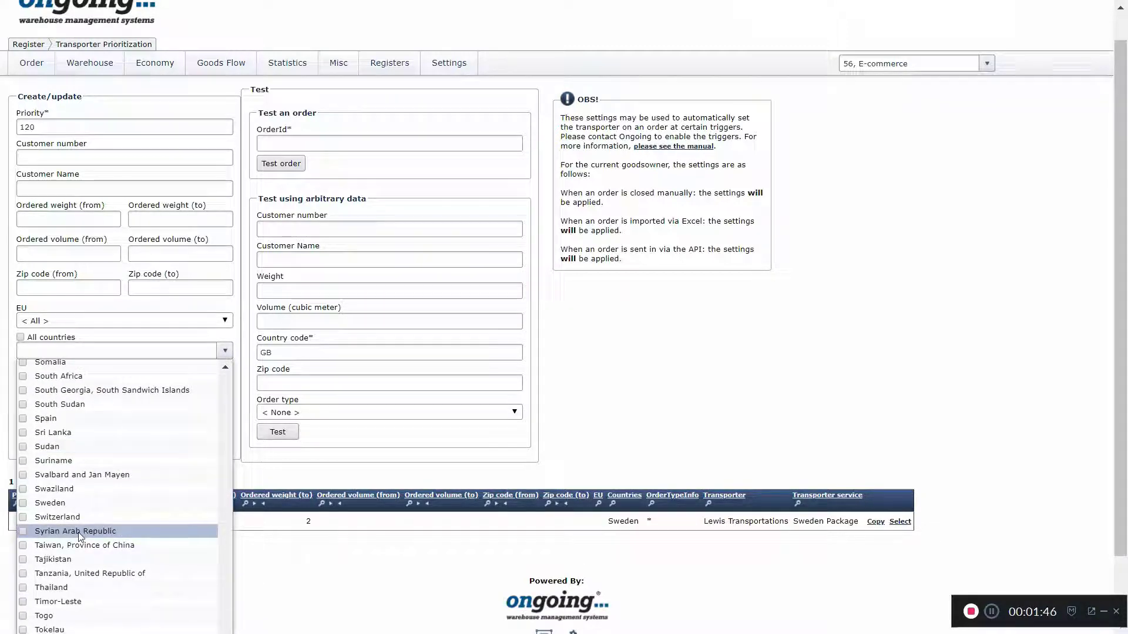
pyautogui.click(24, 504)
pyautogui.click(271, 482)
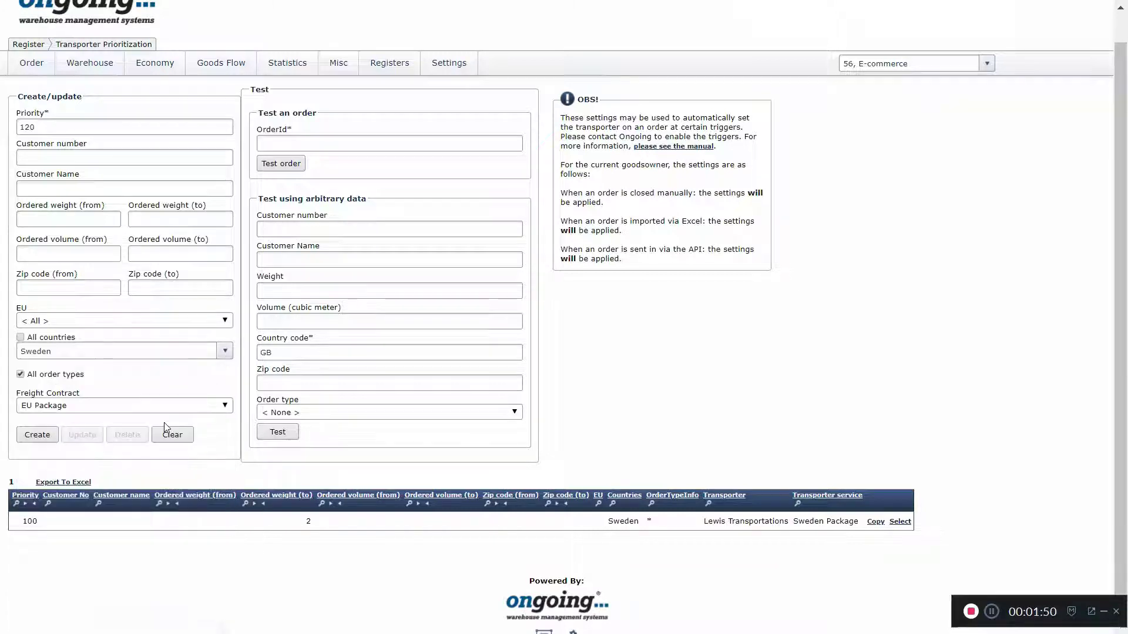
# Assign the Sweden Pallet freight contract to the priority 120 rule and create it.
pyautogui.click(213, 406)
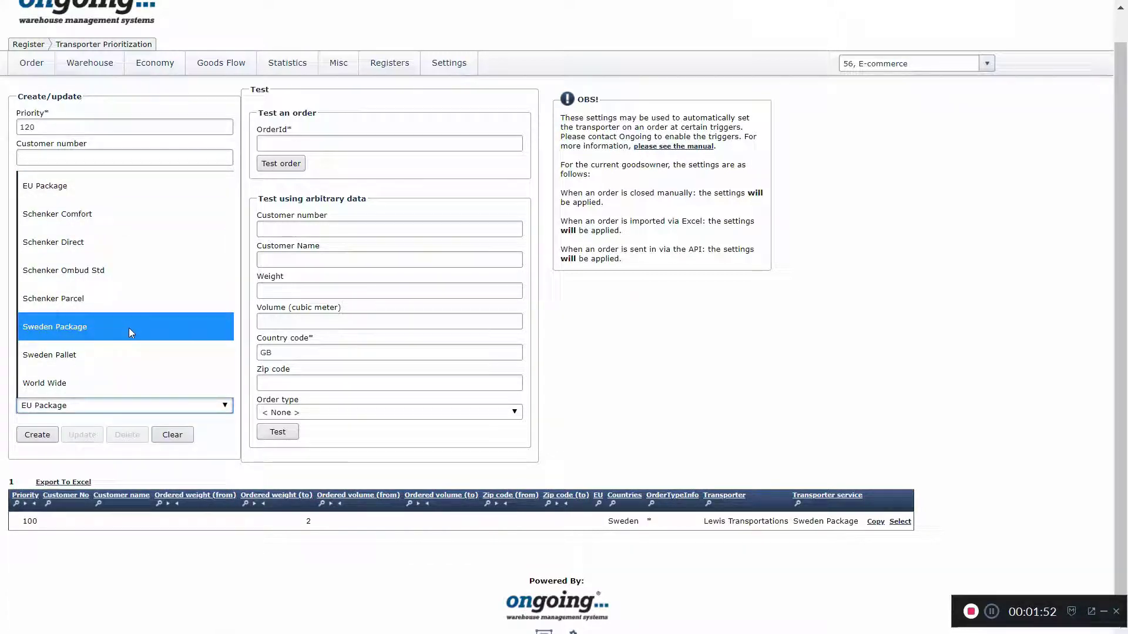
pyautogui.click(122, 349)
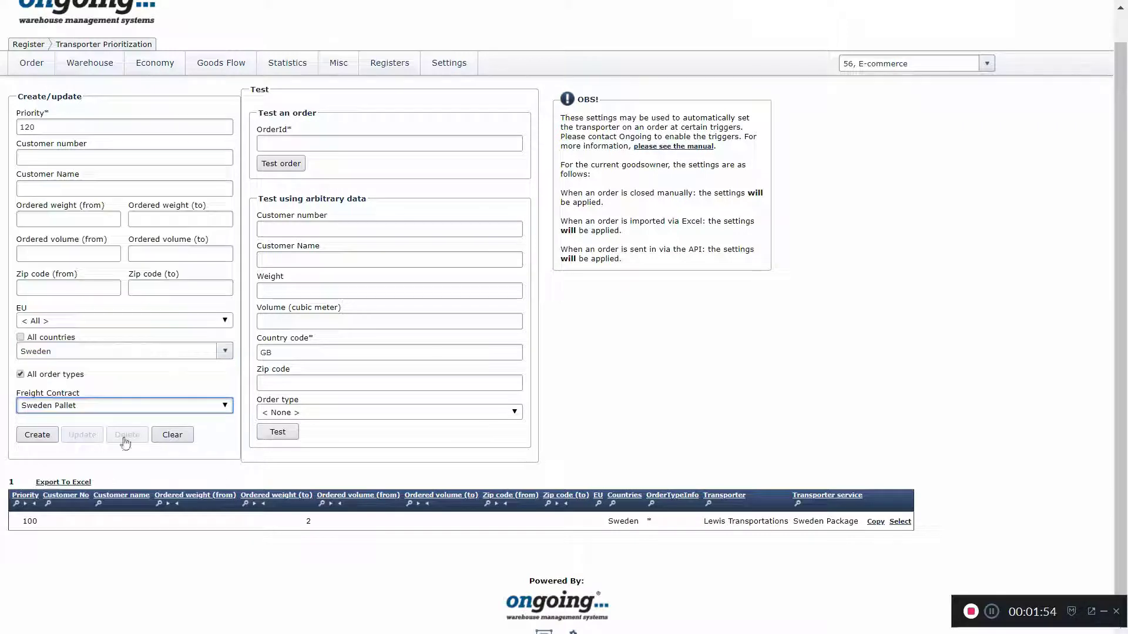
pyautogui.click(41, 434)
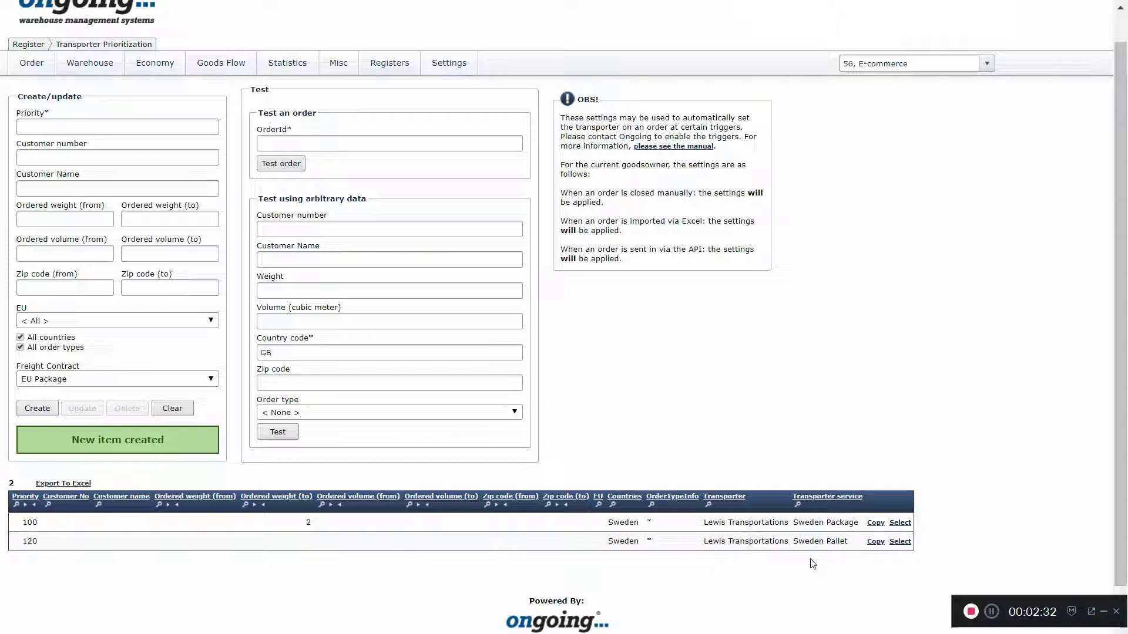
# Create a transporter rule with priority 130 for EU destinations, using the EU Package freight contract.
pyautogui.click(143, 125)
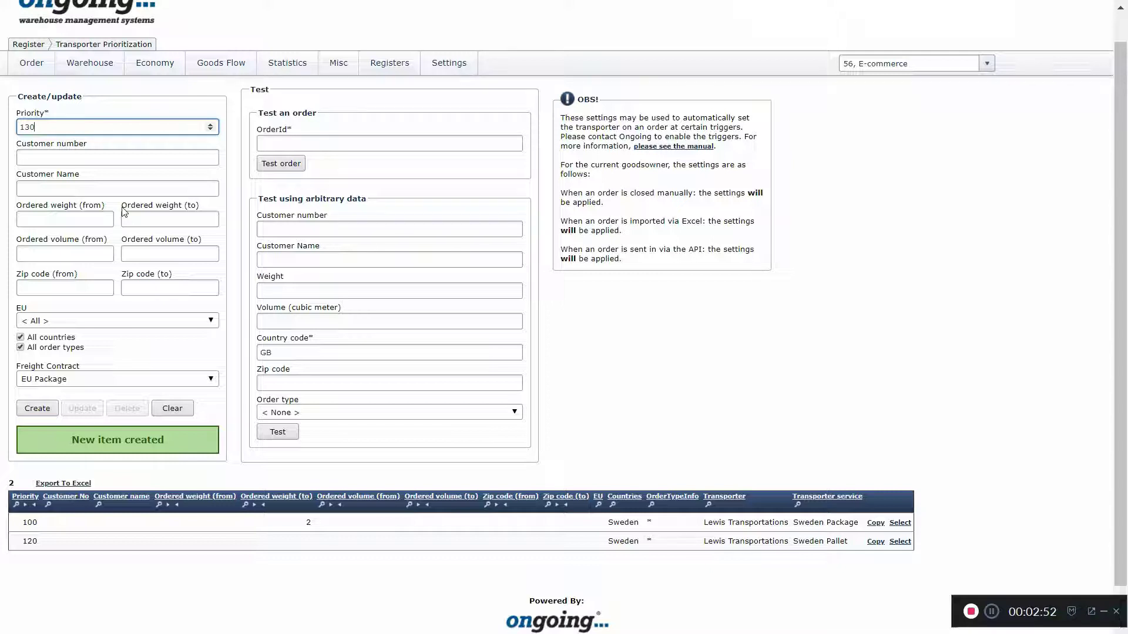
pyautogui.click(173, 381)
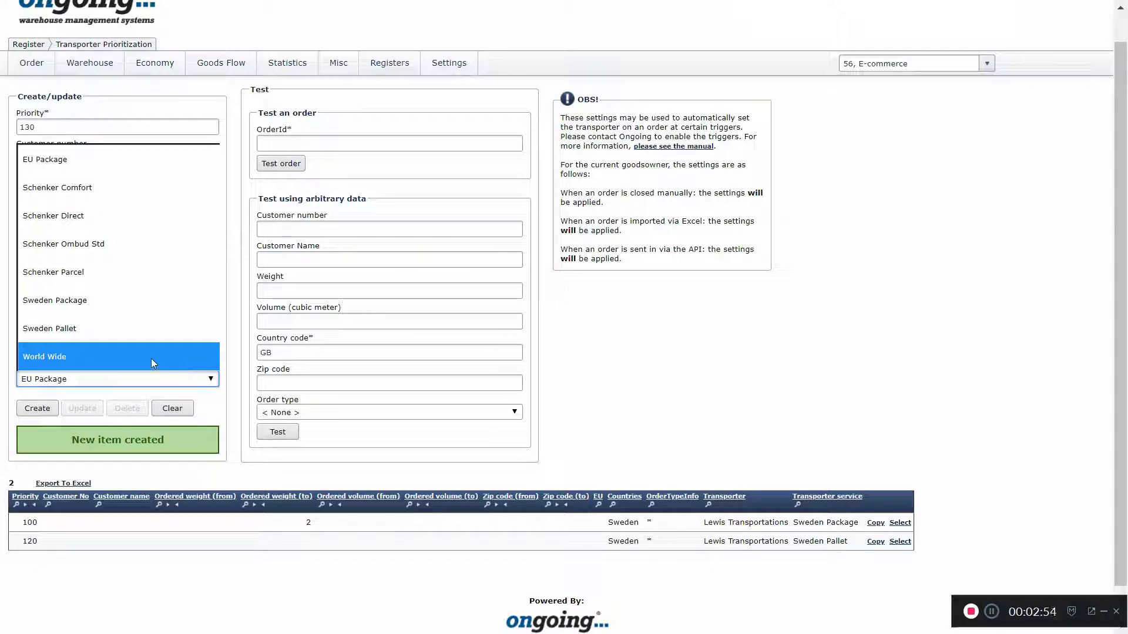
pyautogui.click(100, 164)
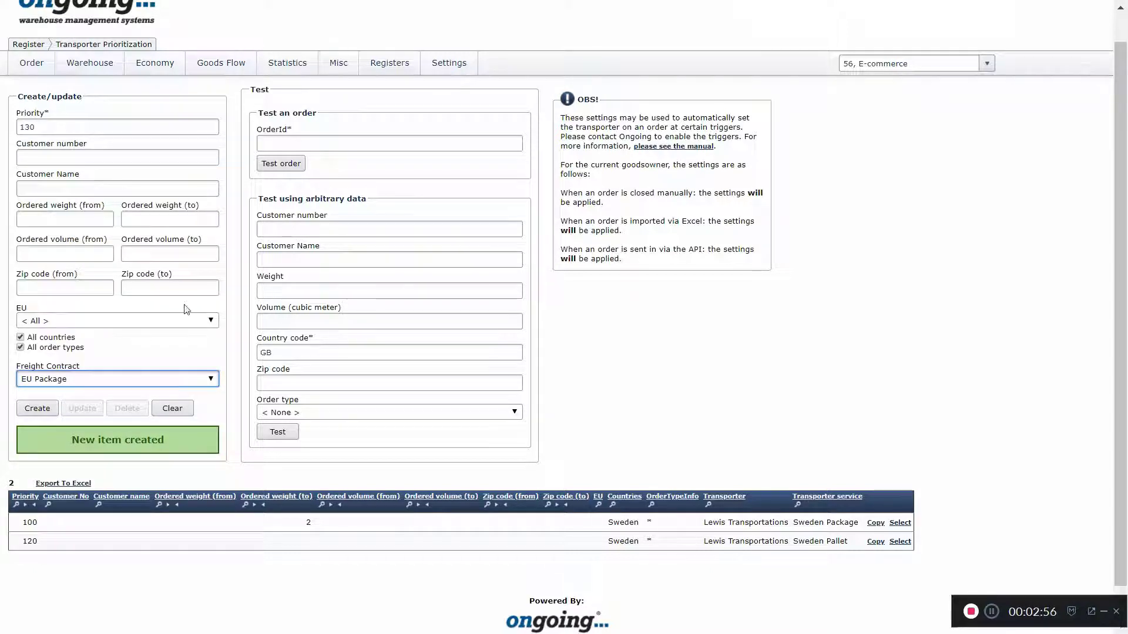
pyautogui.click(186, 321)
pyautogui.click(103, 365)
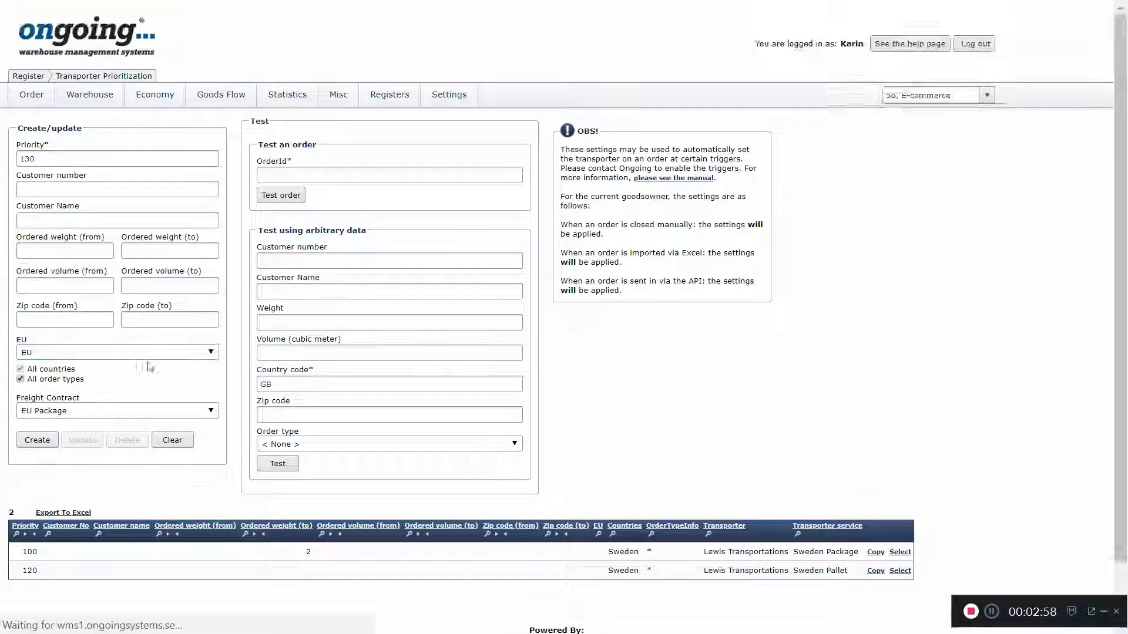
pyautogui.click(38, 440)
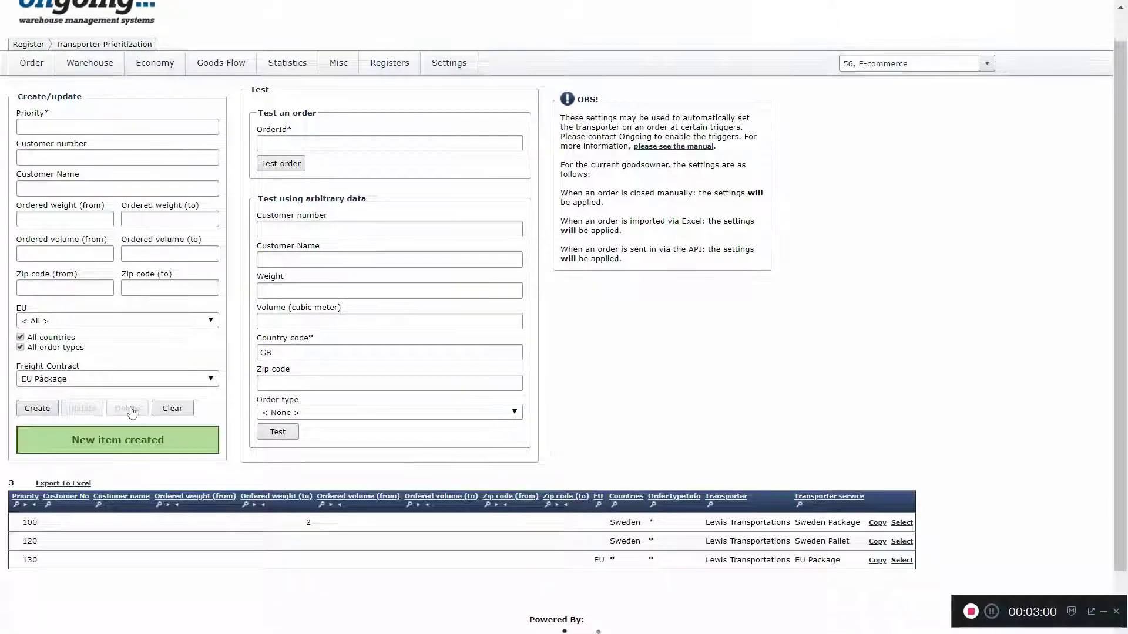
# Create a fallback transporter rule with priority 140 for all countries, using the World Wide freight contract.
pyautogui.click(109, 126)
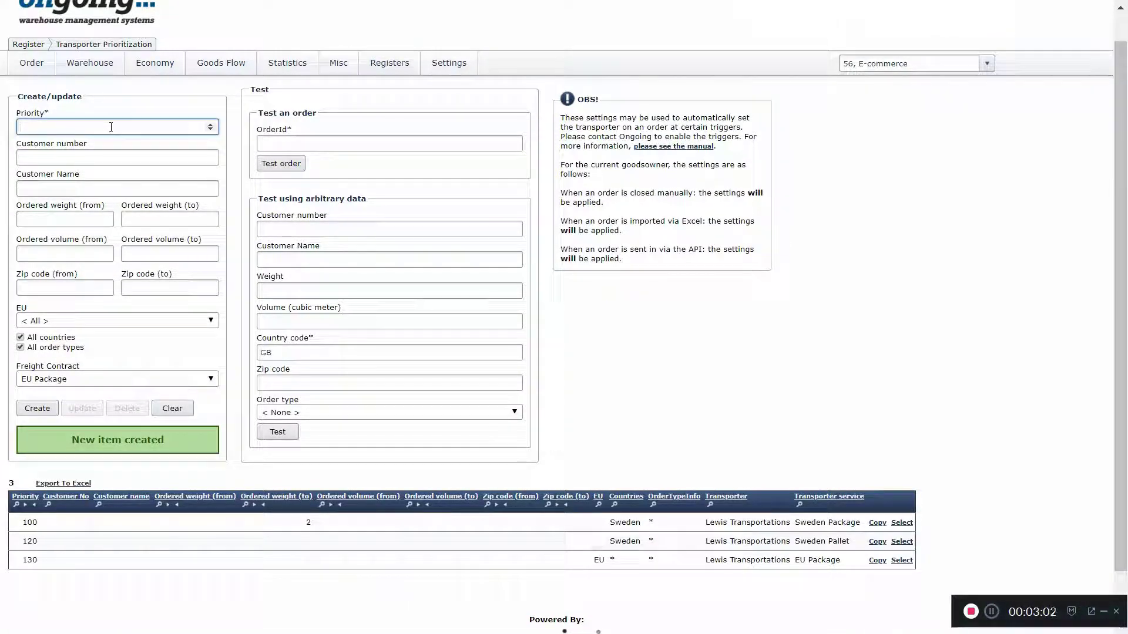
pyautogui.write('140')
pyautogui.click(205, 321)
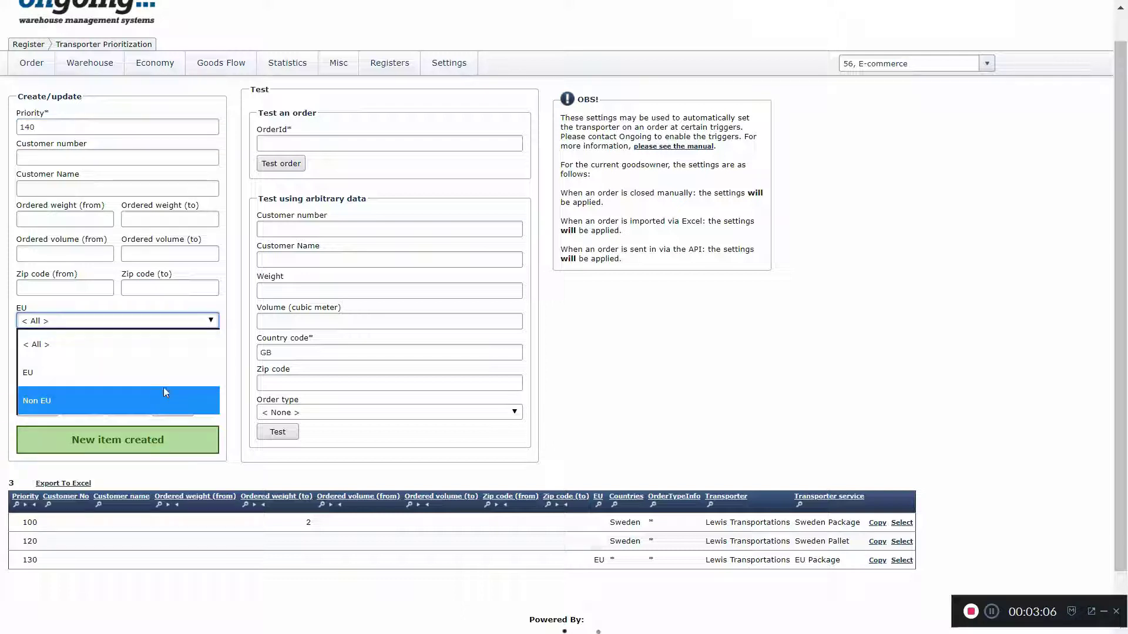
pyautogui.click(237, 345)
pyautogui.click(240, 335)
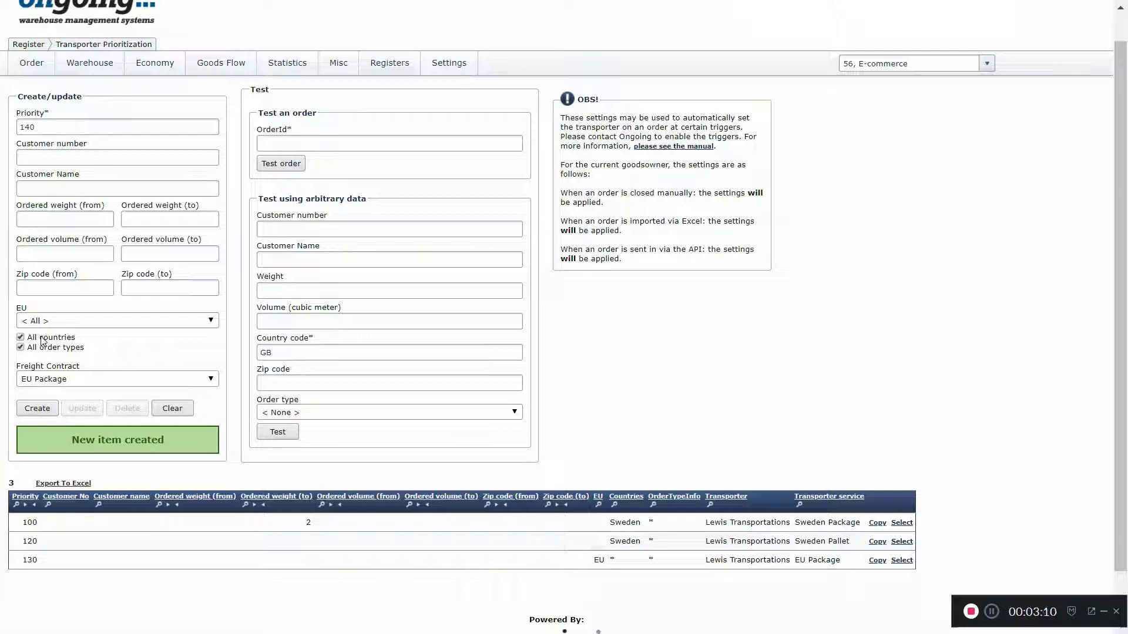
pyautogui.click(98, 380)
pyautogui.click(97, 369)
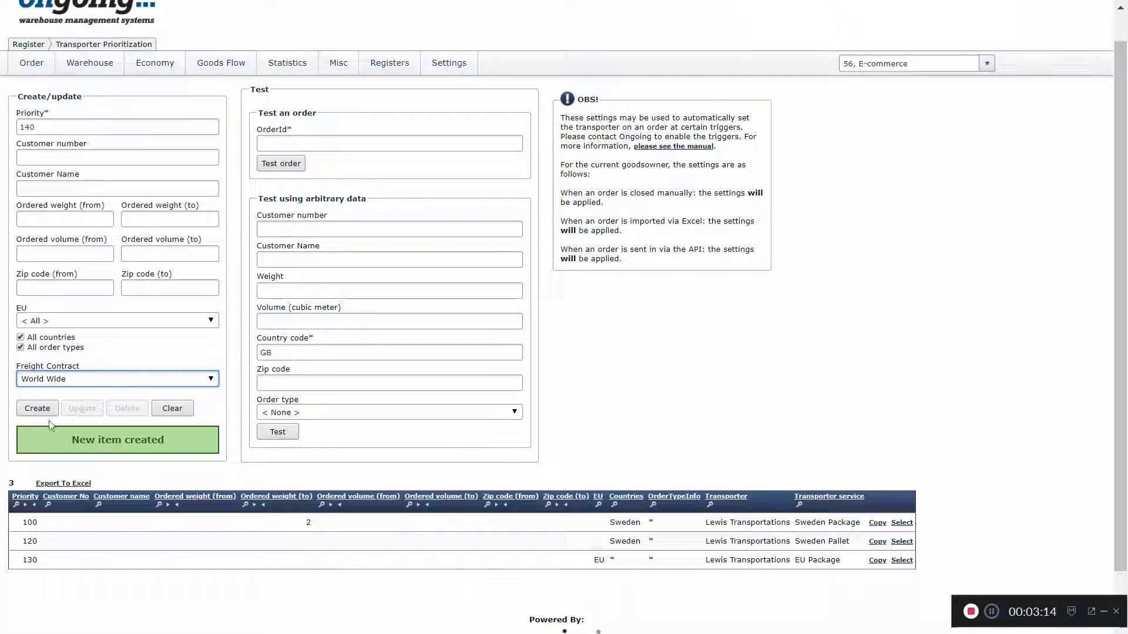
pyautogui.click(39, 410)
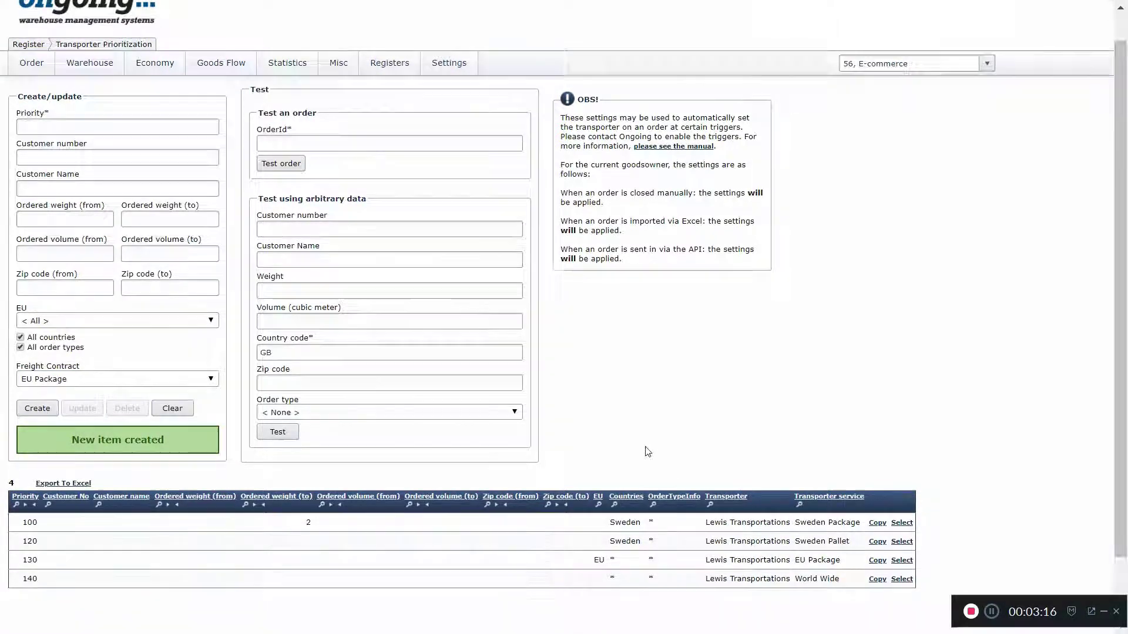
# Create a new order for the existing customer located in Sweden, without choosing a freight agreement.
pyautogui.scroll(-2, 647, 454)
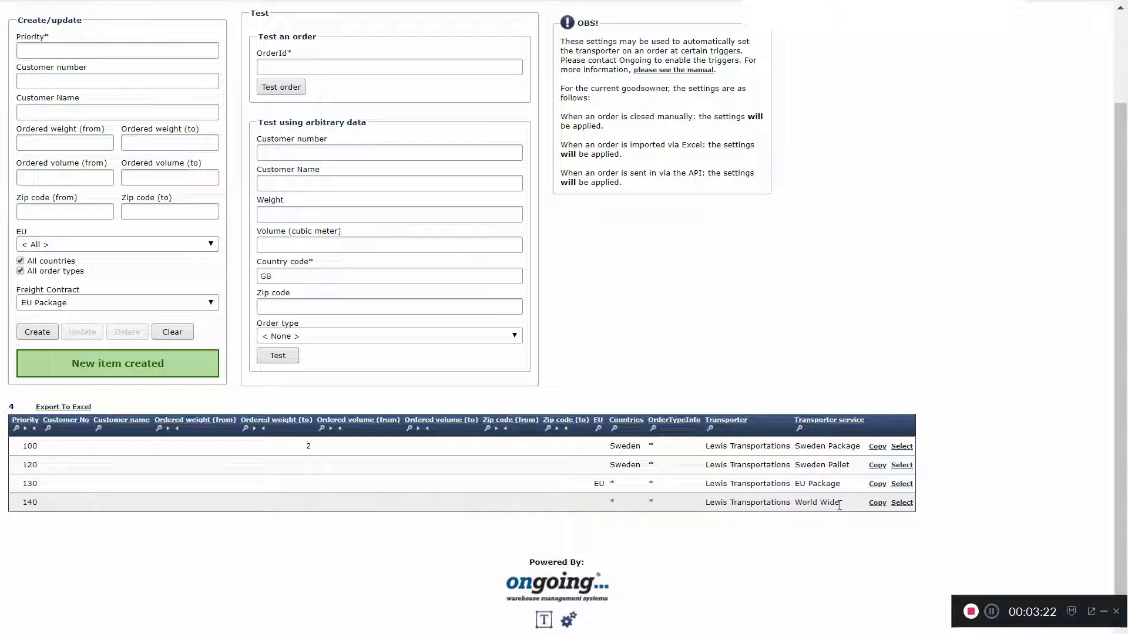
pyautogui.scroll(2, 832, 506)
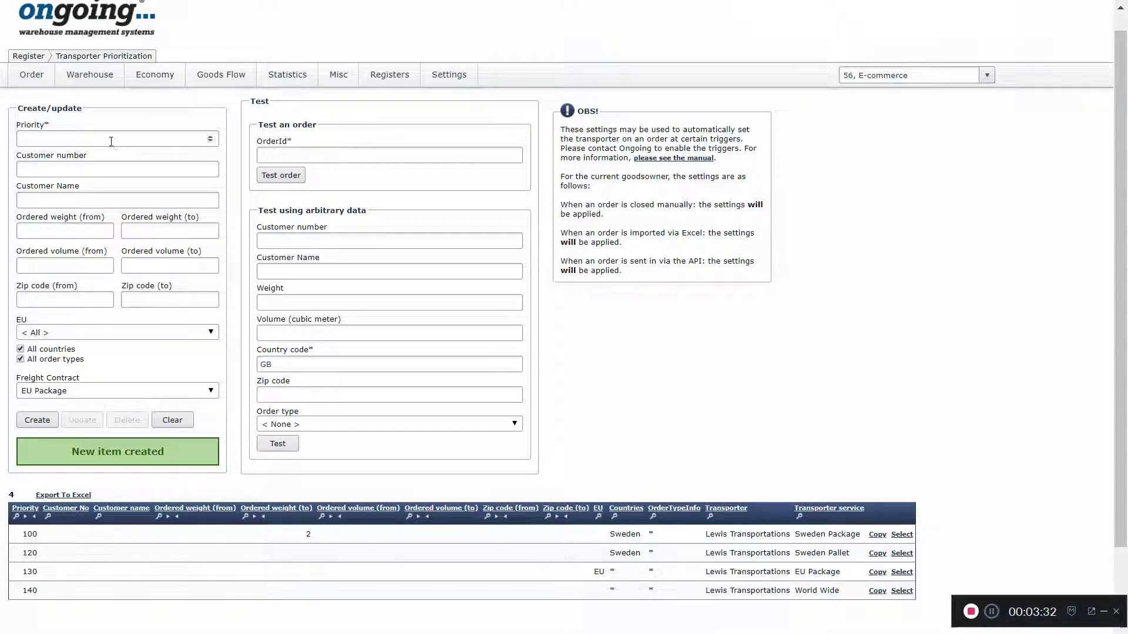
pyautogui.moveTo(32, 74)
pyautogui.click(37, 168)
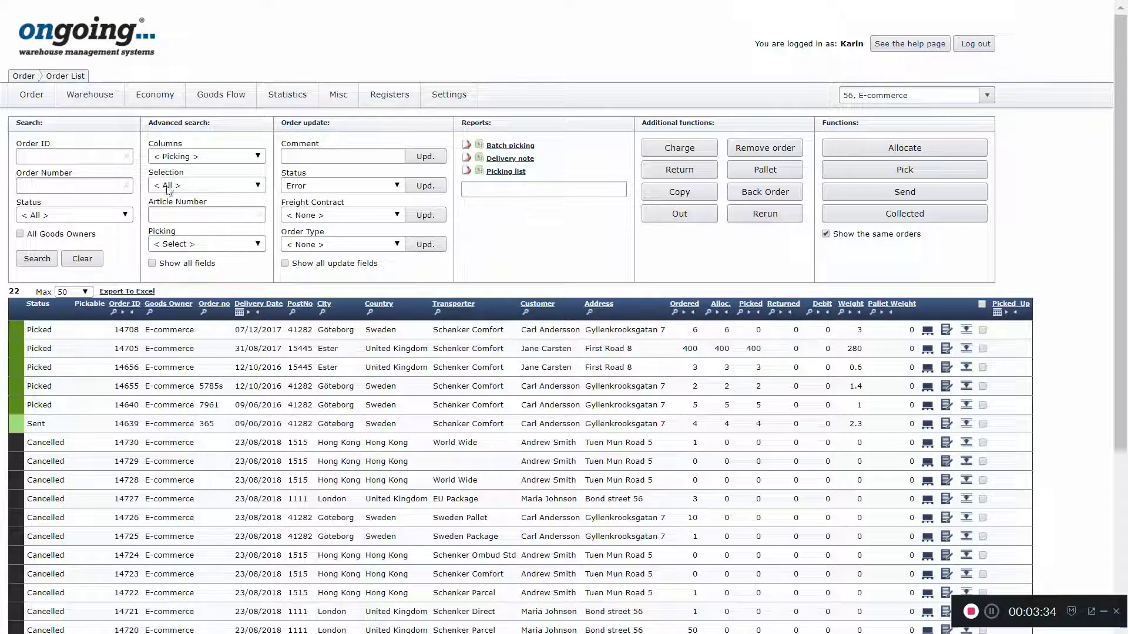
pyautogui.moveTo(33, 97)
pyautogui.click(54, 156)
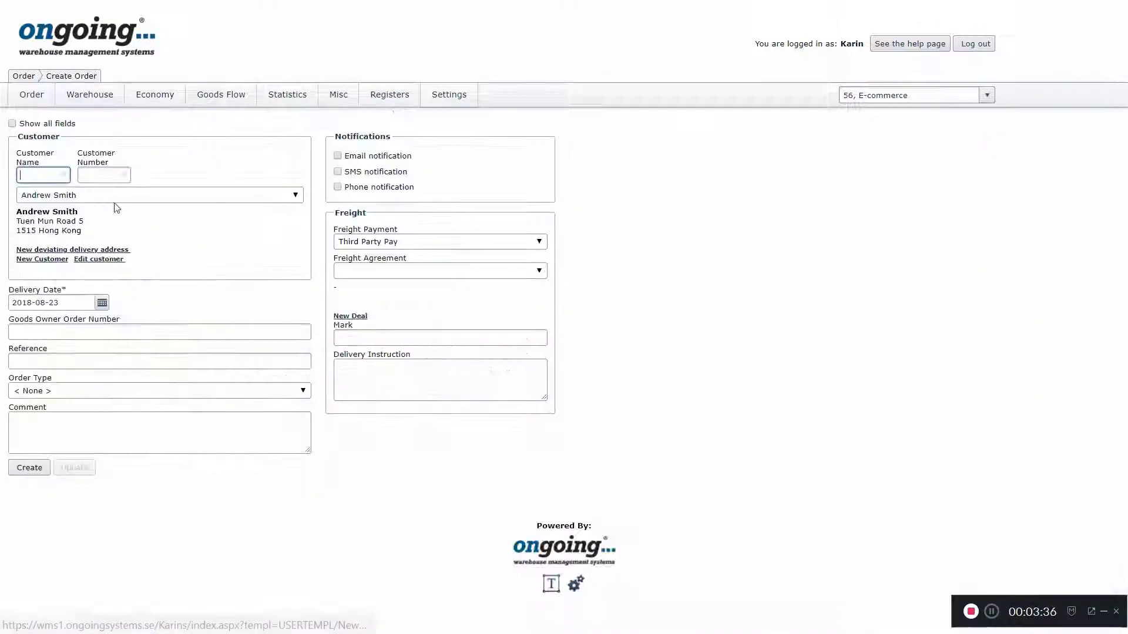
pyautogui.click(105, 195)
pyautogui.click(108, 242)
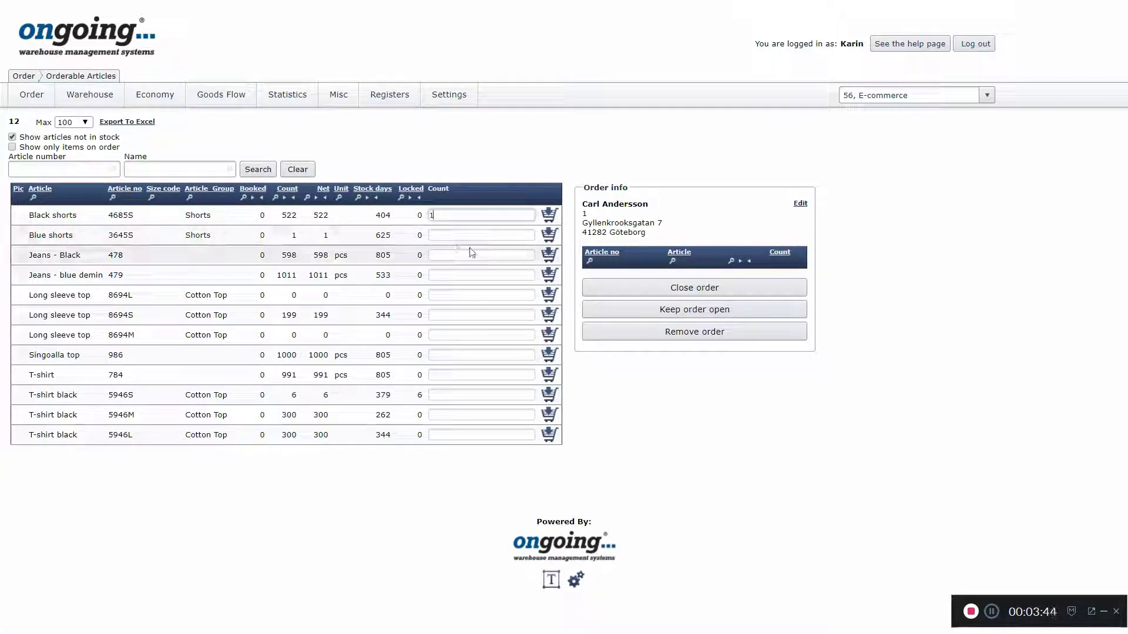
# Add 1 piece of Black shorts (article 4685S) to the order and close the order.
pyautogui.write('1')
pyautogui.click(545, 219)
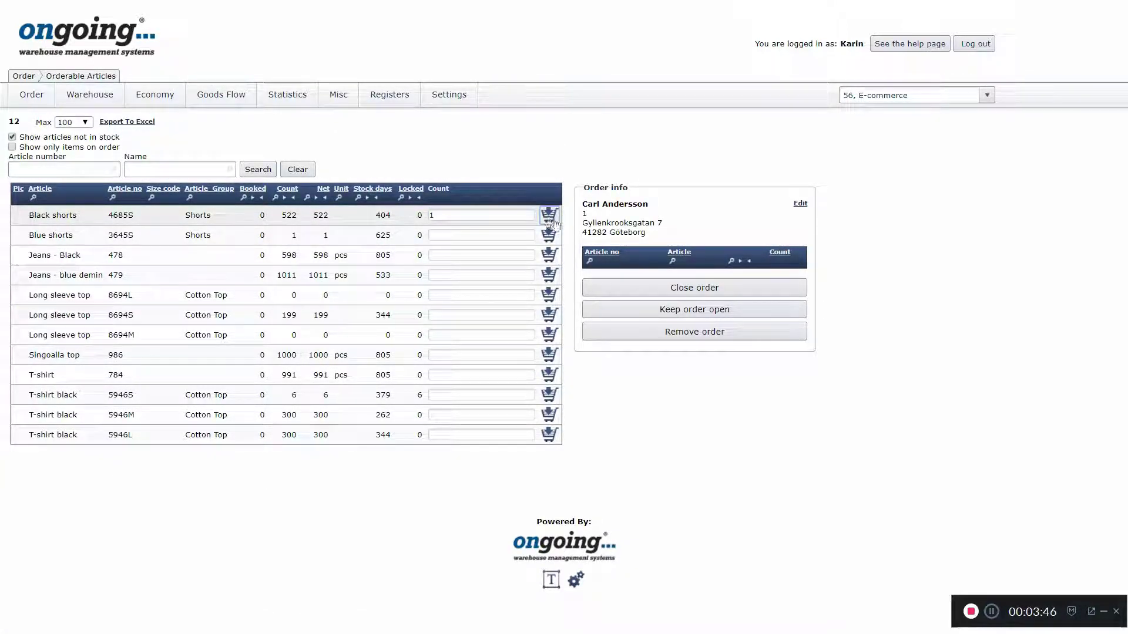
pyautogui.click(745, 315)
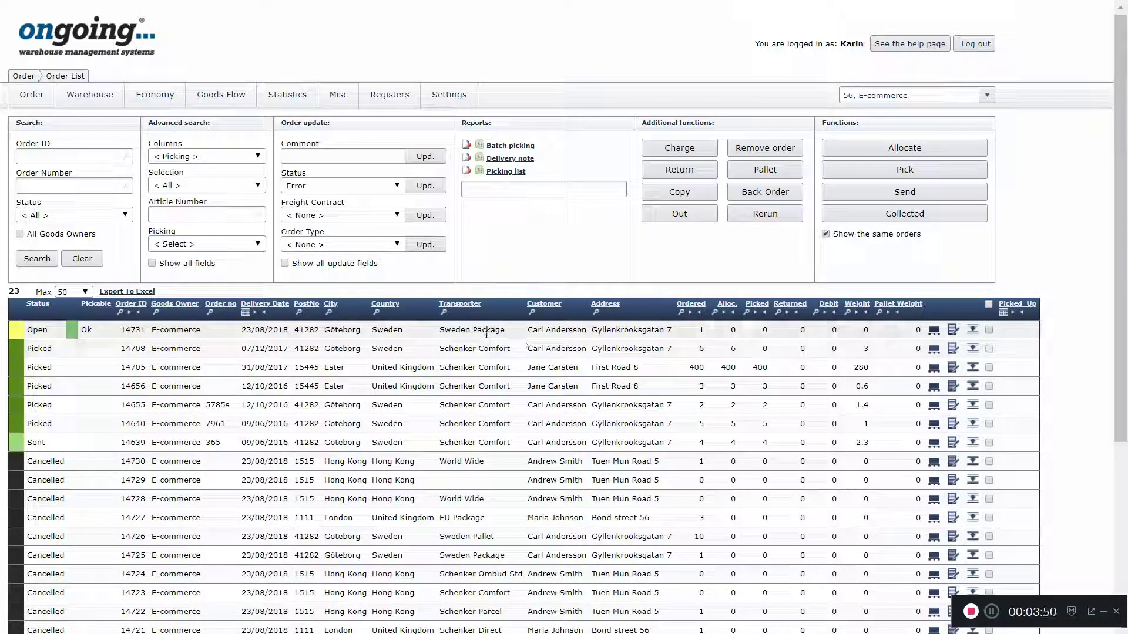
# Create another order for the customer located in Göteborg, Sweden, leaving the freight agreement empty.
pyautogui.moveTo(29, 109)
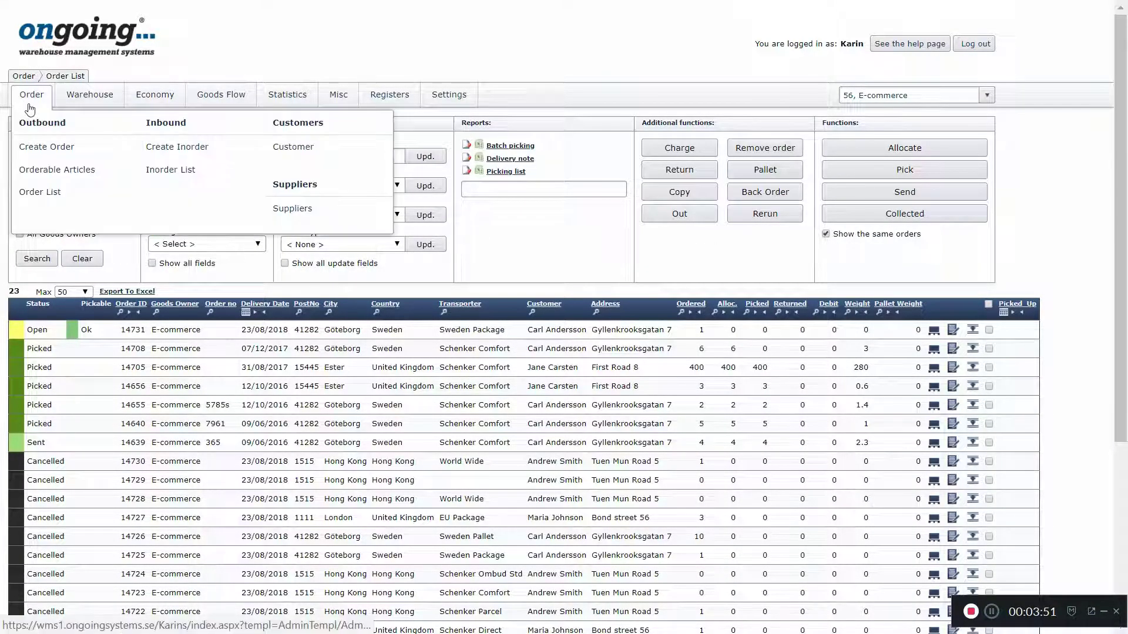
pyautogui.click(45, 147)
pyautogui.click(137, 199)
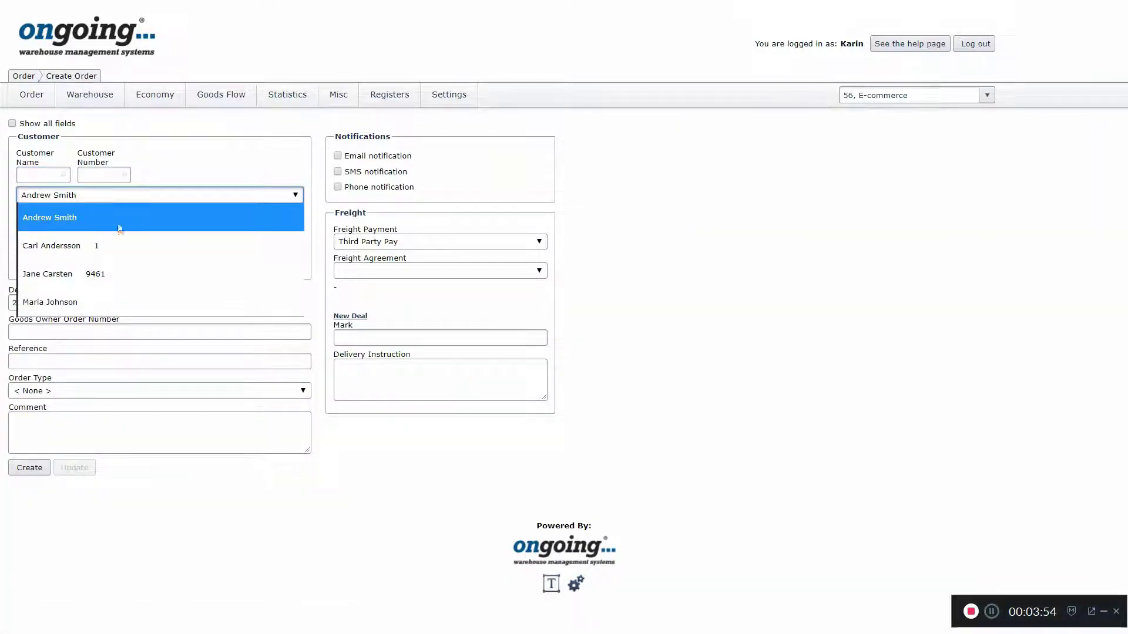
pyautogui.click(104, 250)
pyautogui.click(47, 471)
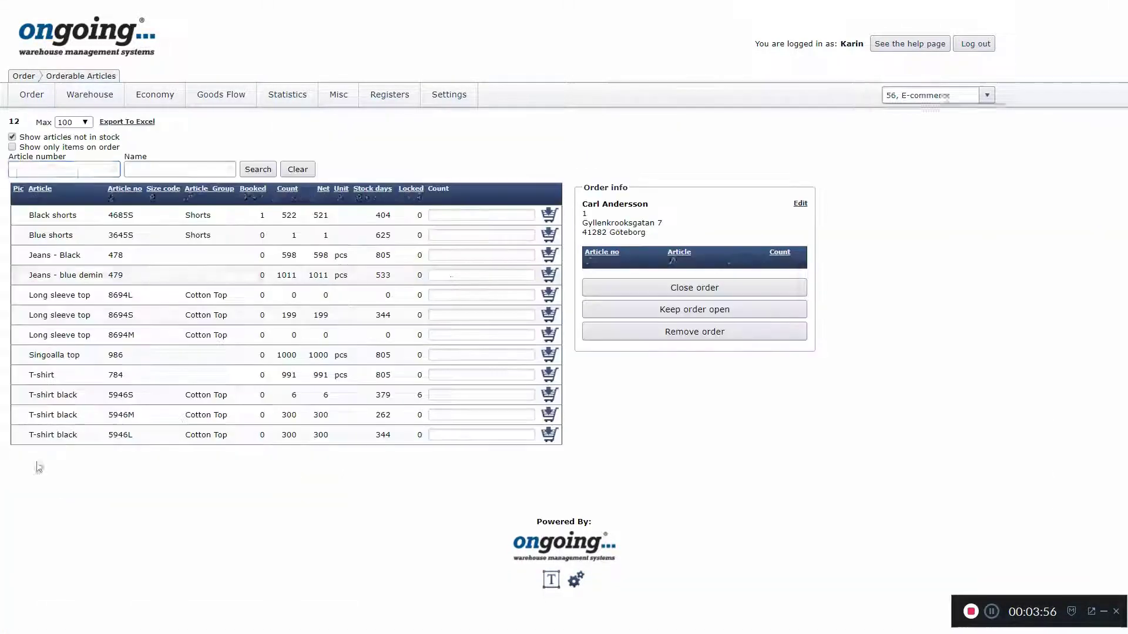
# Add 100 pieces of Black shorts (article 4685S) to the second Swedish order and close it.
pyautogui.click(462, 215)
pyautogui.write('10')
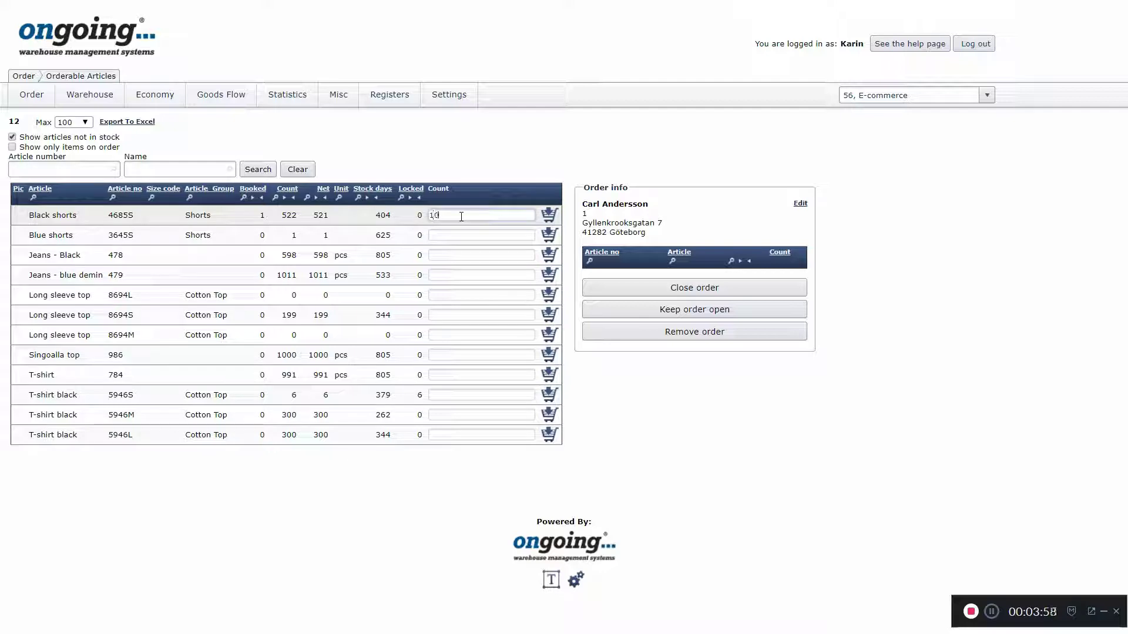
pyautogui.write('0')
pyautogui.click(550, 222)
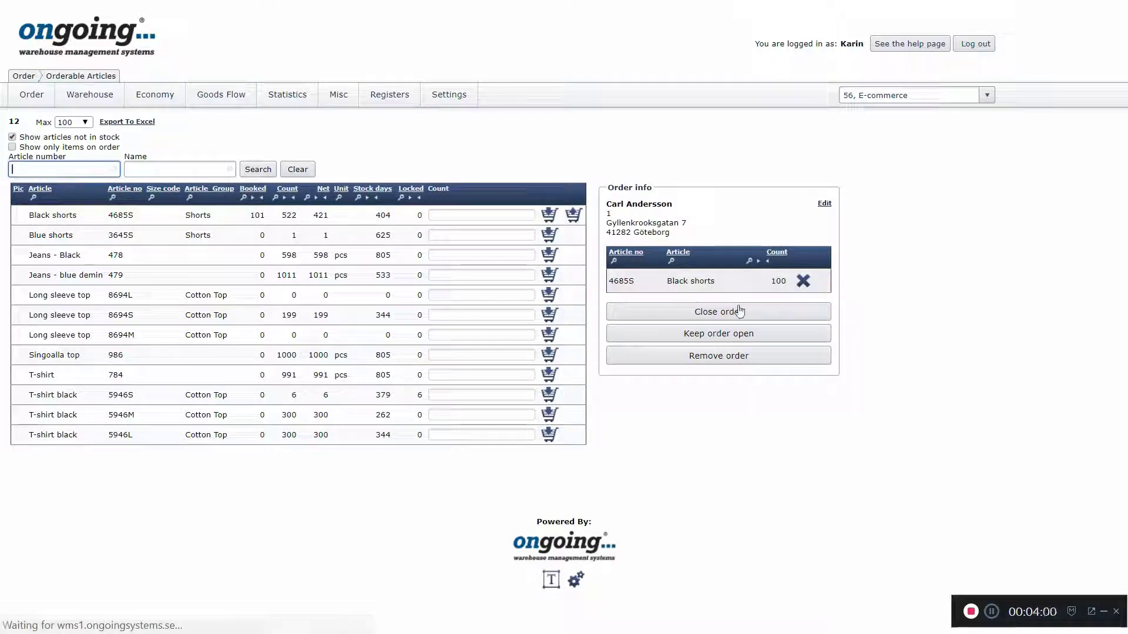
pyautogui.click(745, 332)
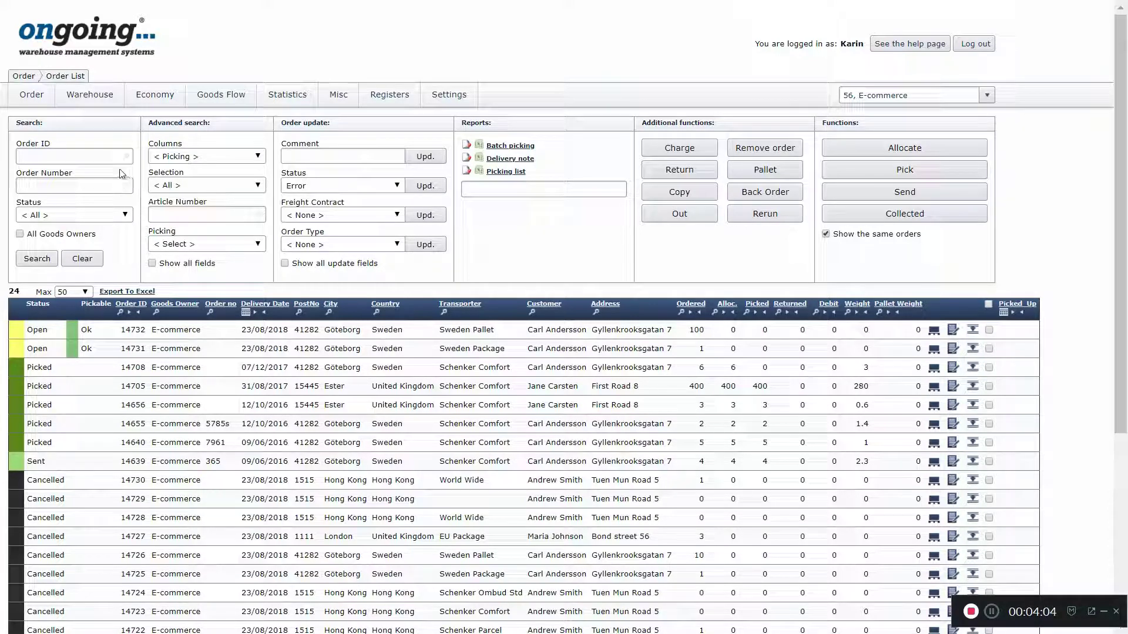
# Create an order for the Hong Kong customer without a freight agreement, add 1 Black shorts (article 4685S), and close the order.
pyautogui.moveTo(36, 97)
pyautogui.click(64, 150)
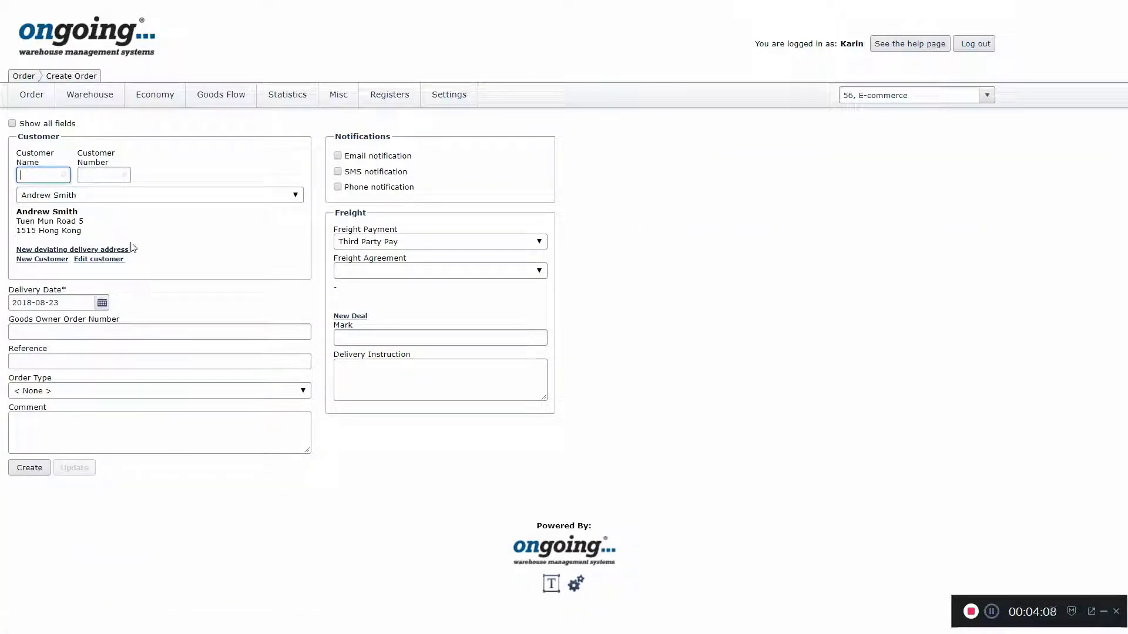
pyautogui.click(34, 470)
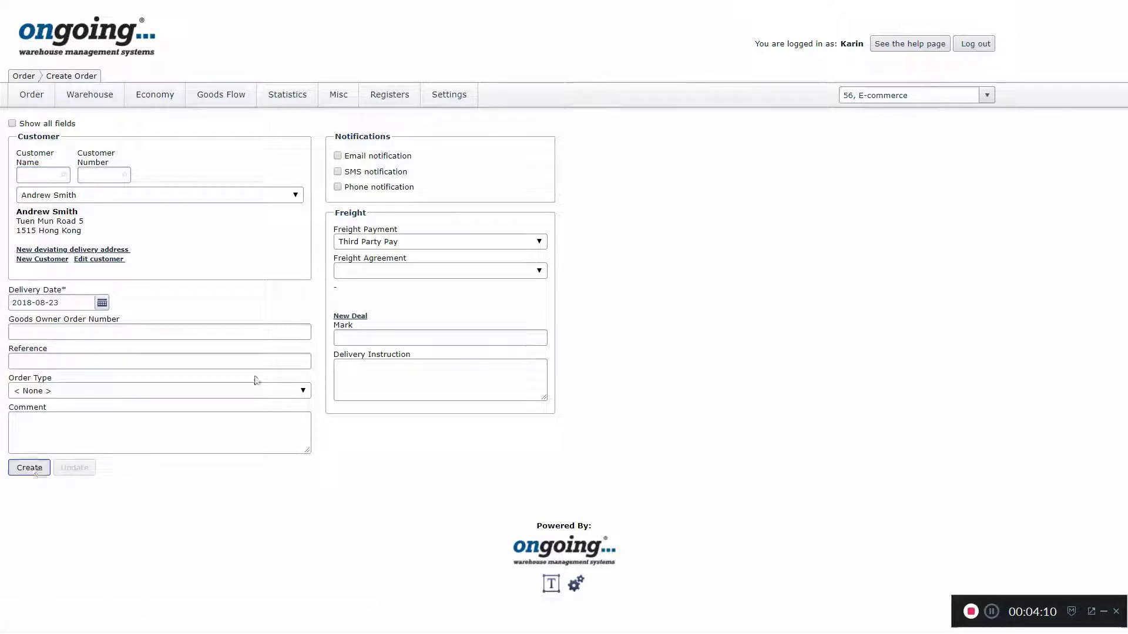
pyautogui.click(550, 215)
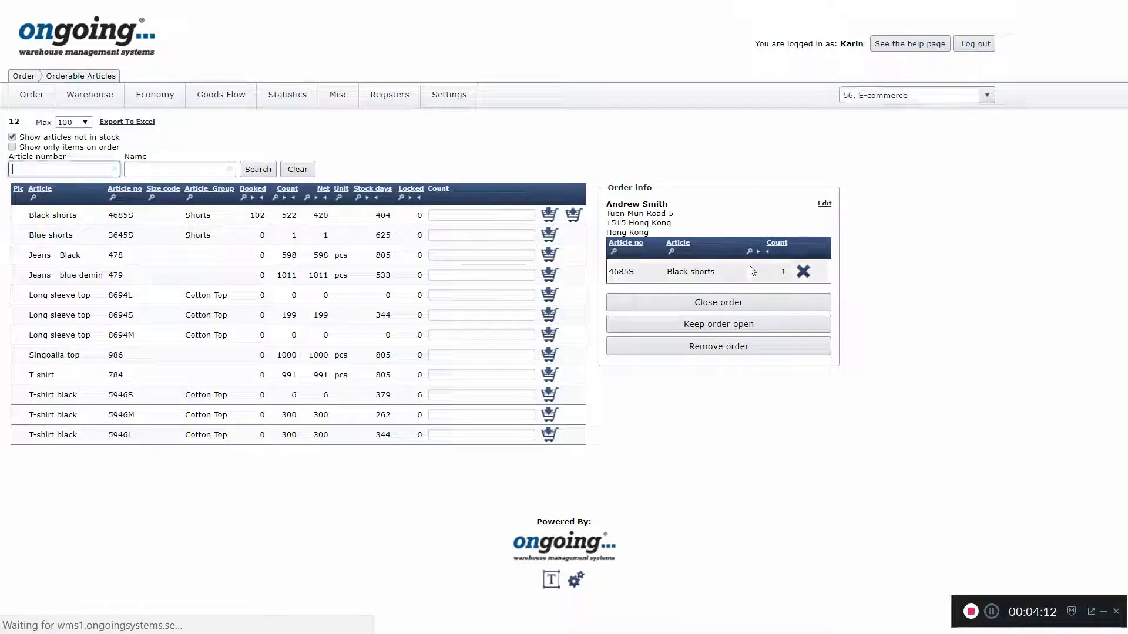
pyautogui.click(752, 302)
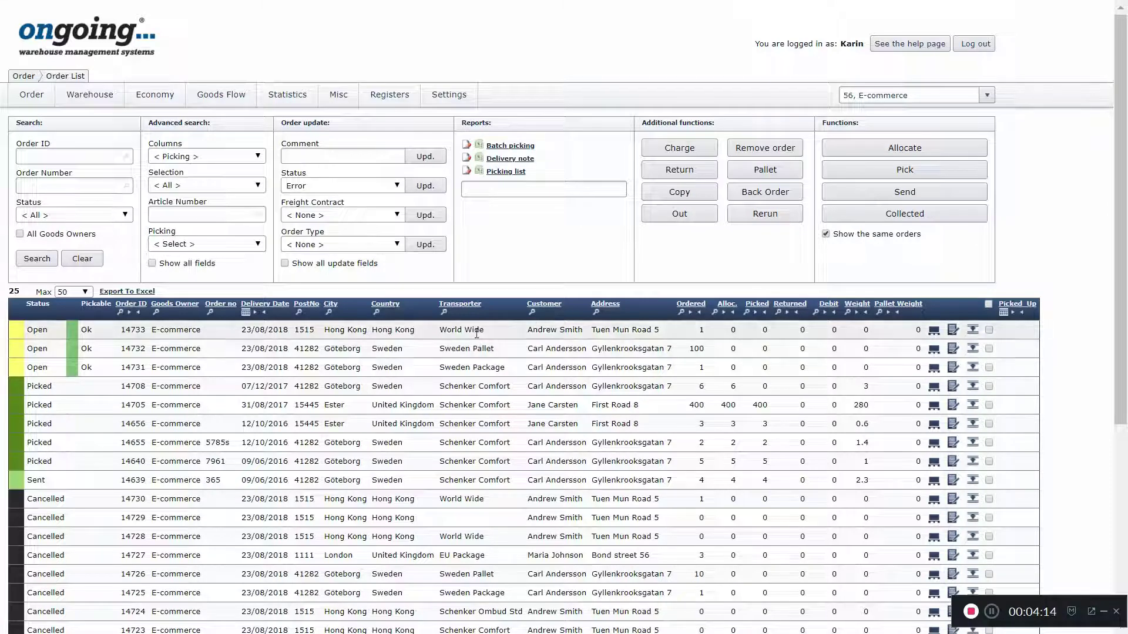